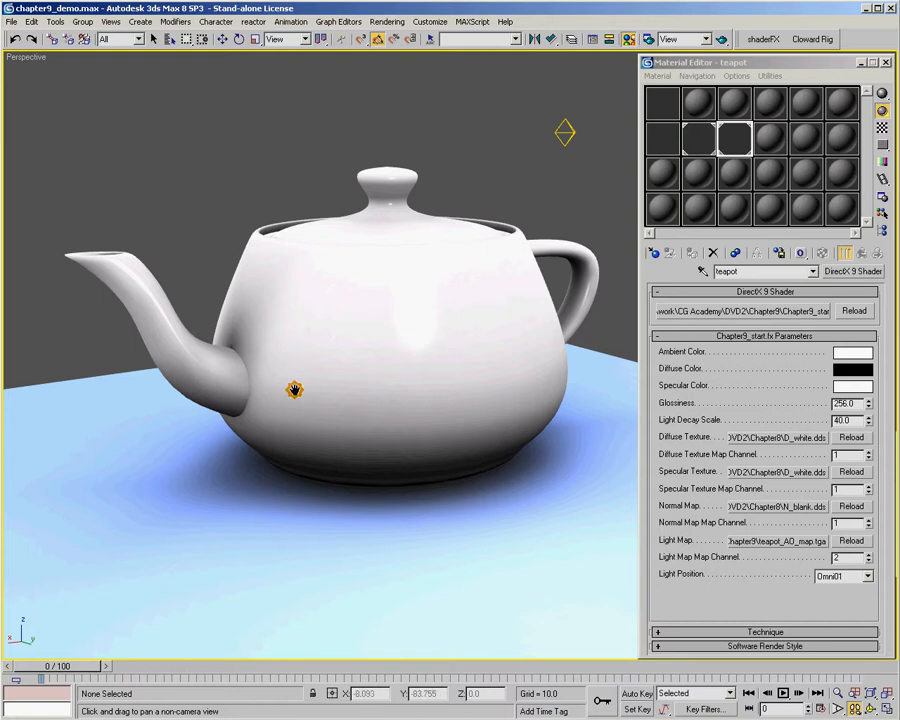
Step: Orbit the viewport around the teapot to inspect it, then deselect it
left_click(343, 277)
key("ctrl+r")
left_click_drag(404, 404, 505, 392)
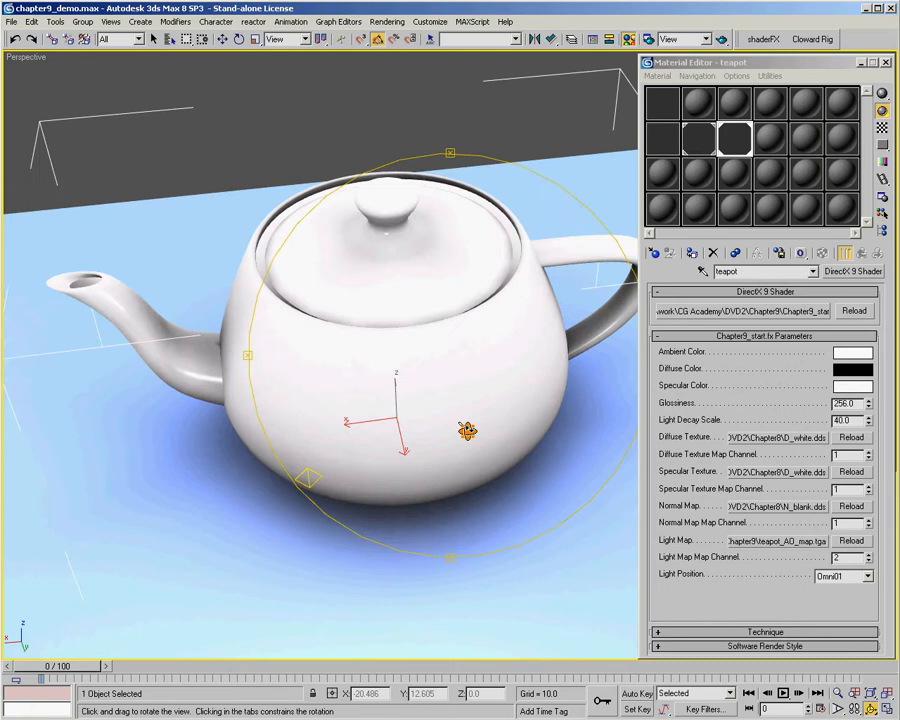
right_click(505, 392)
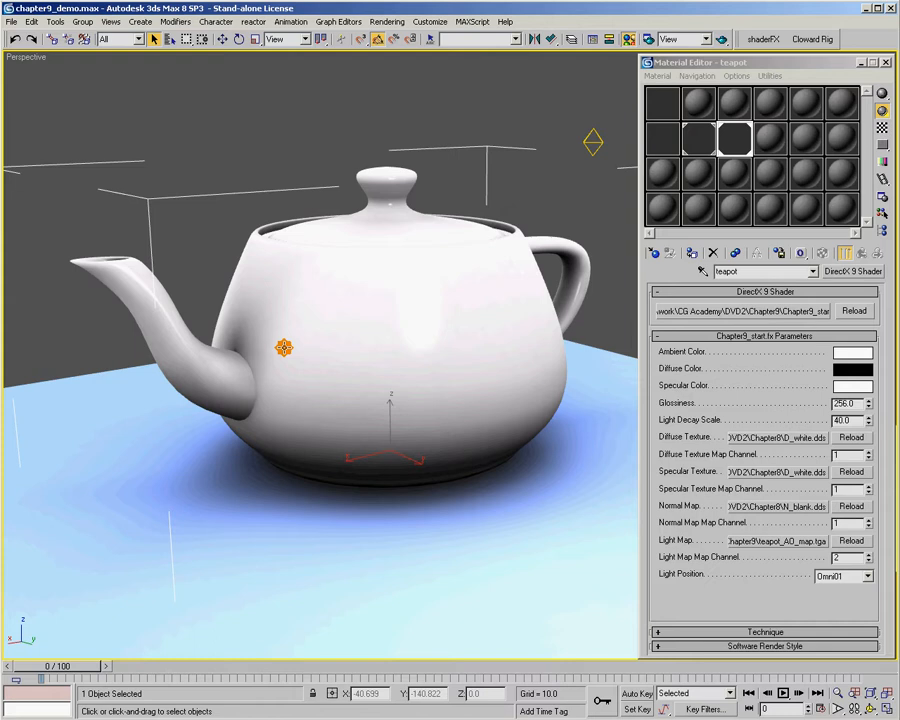
left_click(212, 118)
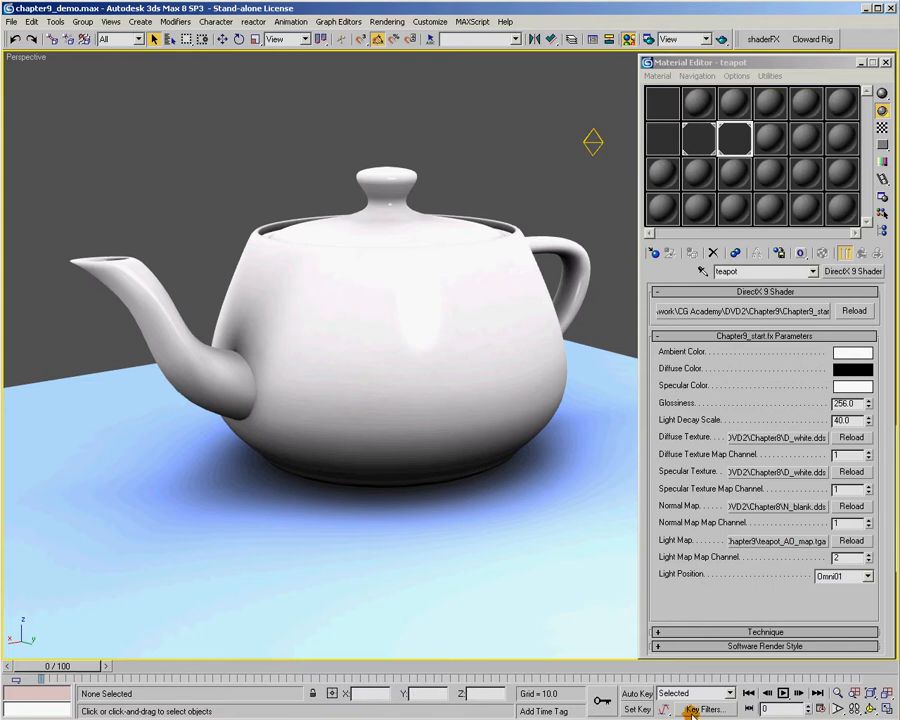
Step: In FX Composer, paste a duplicate of the LightMap texture block right below the original
key("alt+Tab")
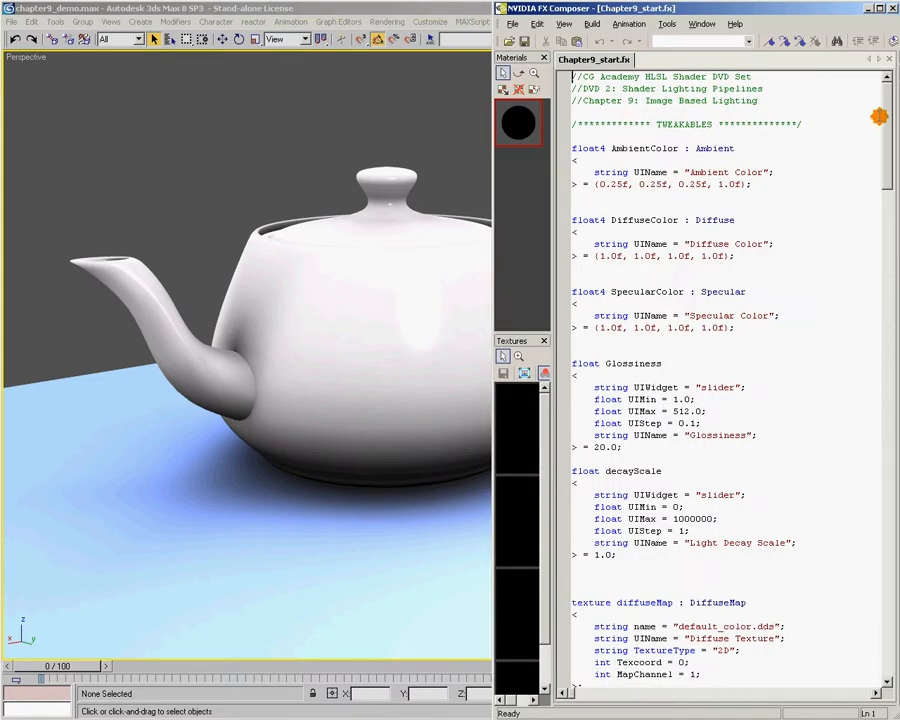
left_click_drag(888, 110, 888, 232)
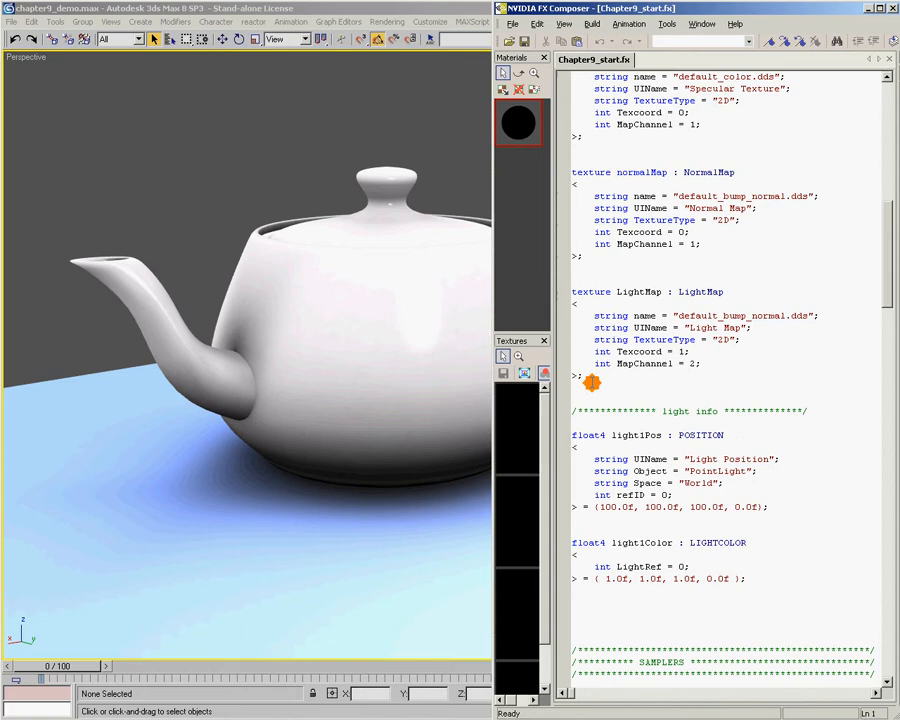
left_click_drag(586, 376, 567, 291)
key("ctrl+c")
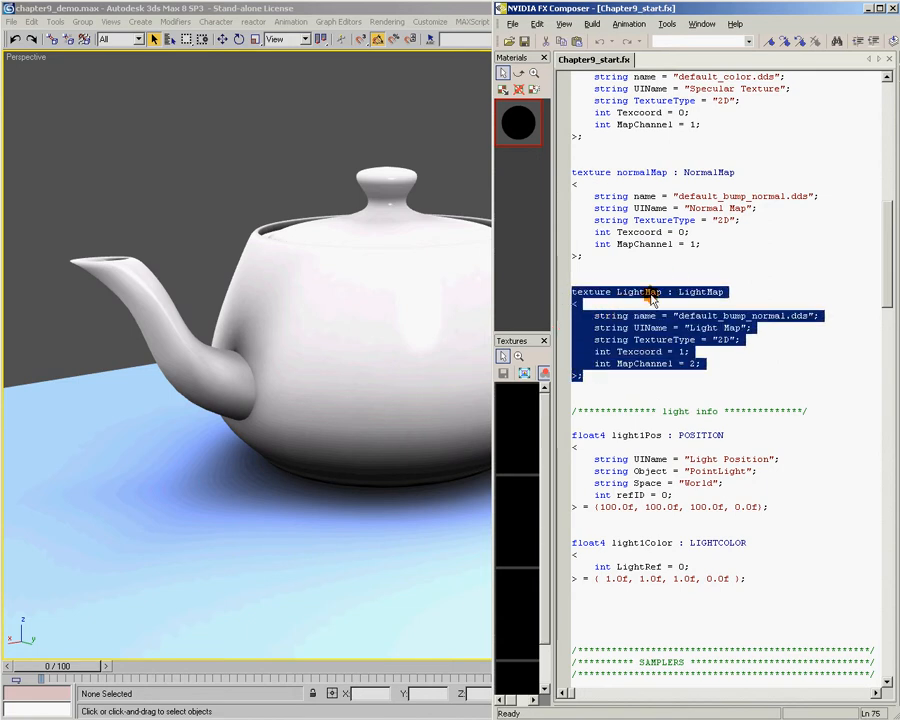
left_click(598, 384)
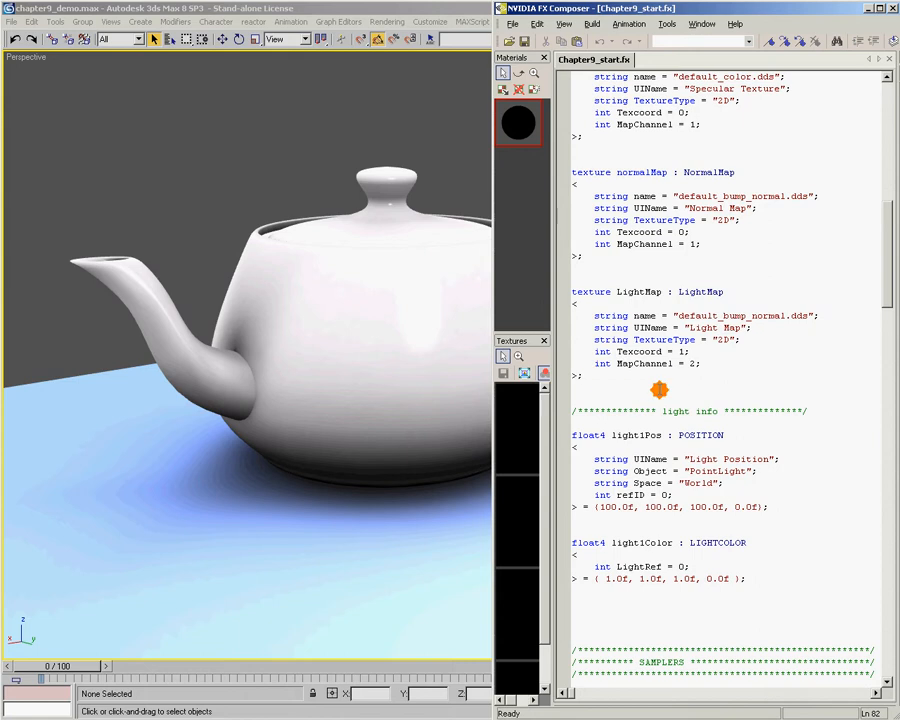
key("Return")
key("Return")
key("Return")
key("ctrl+v")
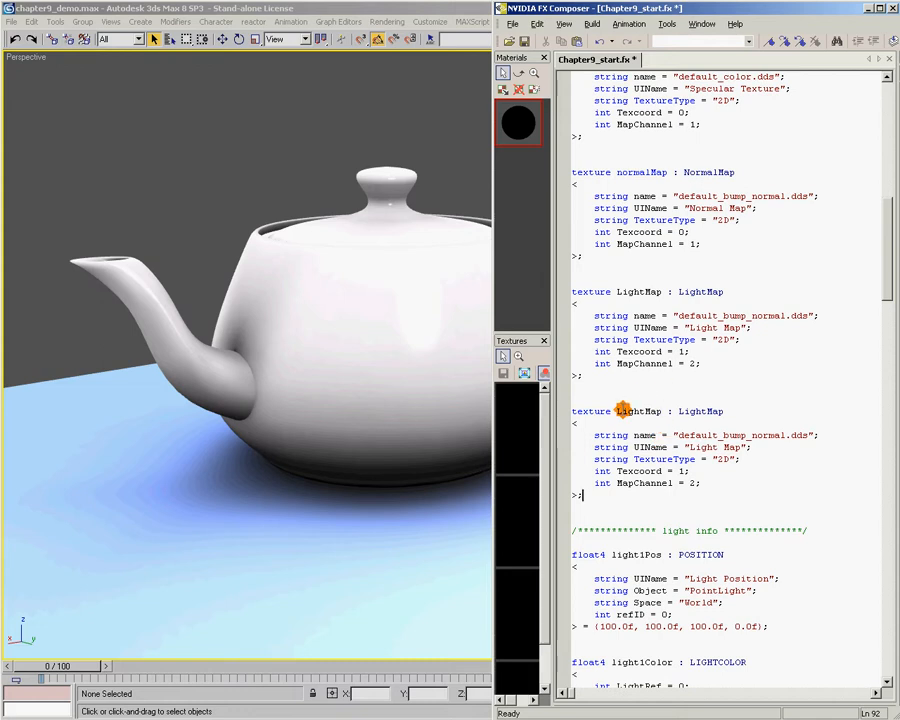
Step: Rename the duplicate to CubeMap : EnvMap with UIName "Ambient Cube"
left_click_drag(617, 411, 645, 411)
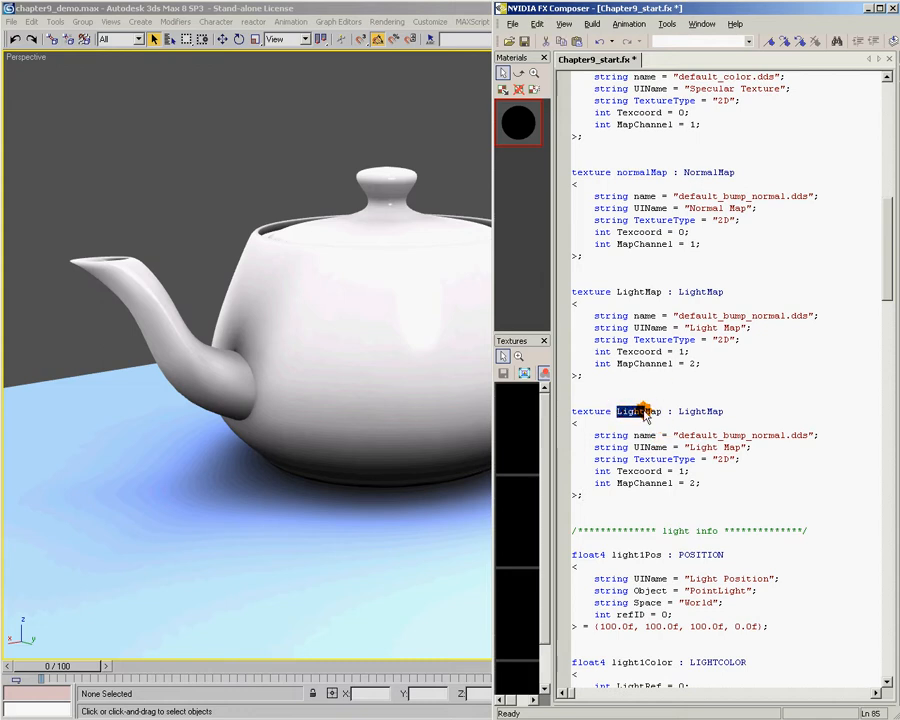
type("Cube")
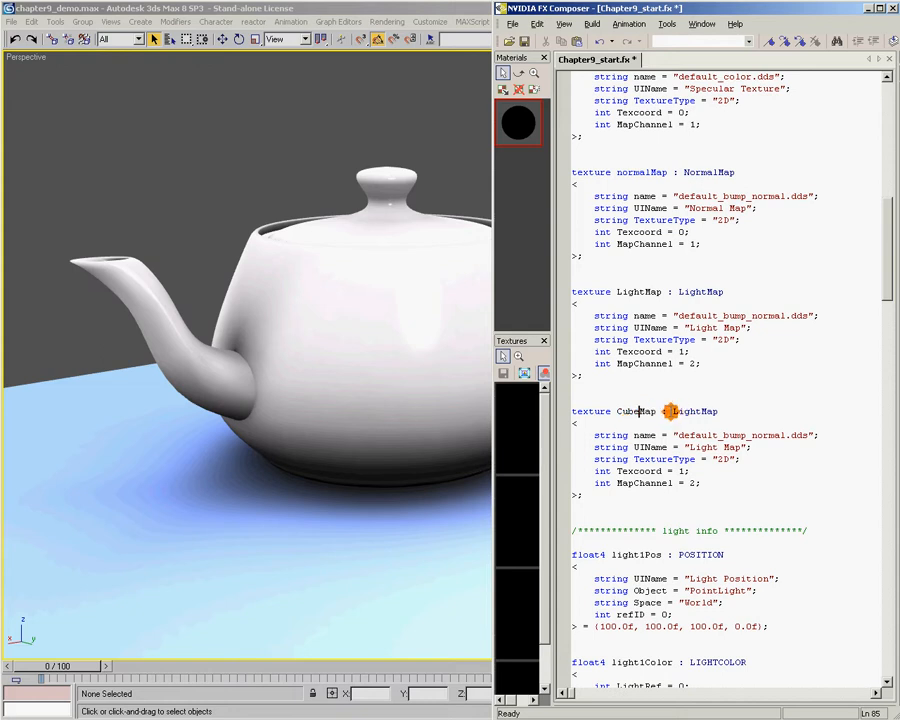
left_click_drag(672, 411, 700, 411)
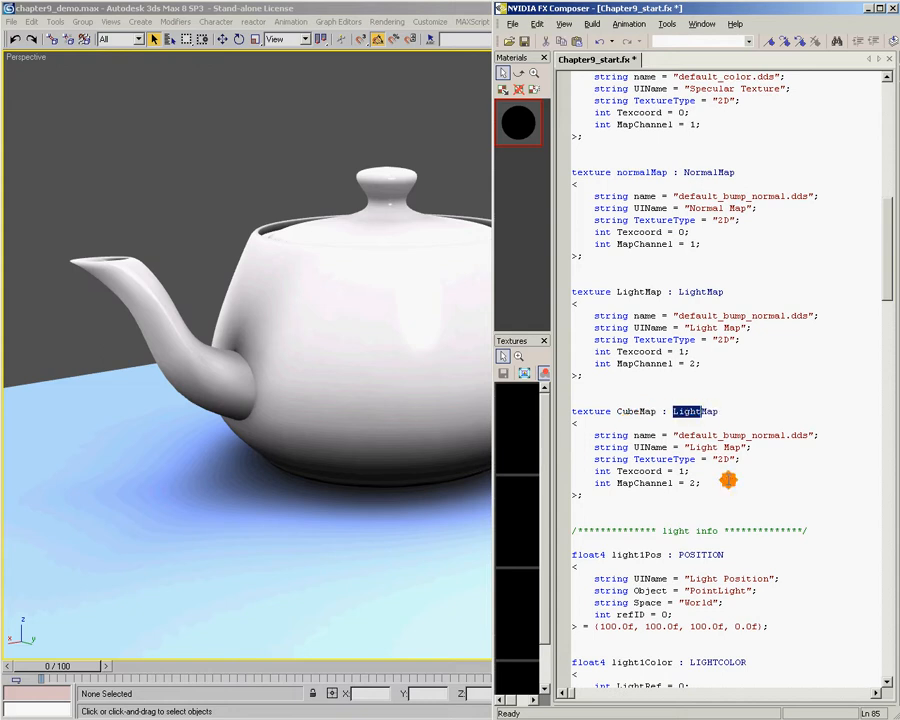
type("Env")
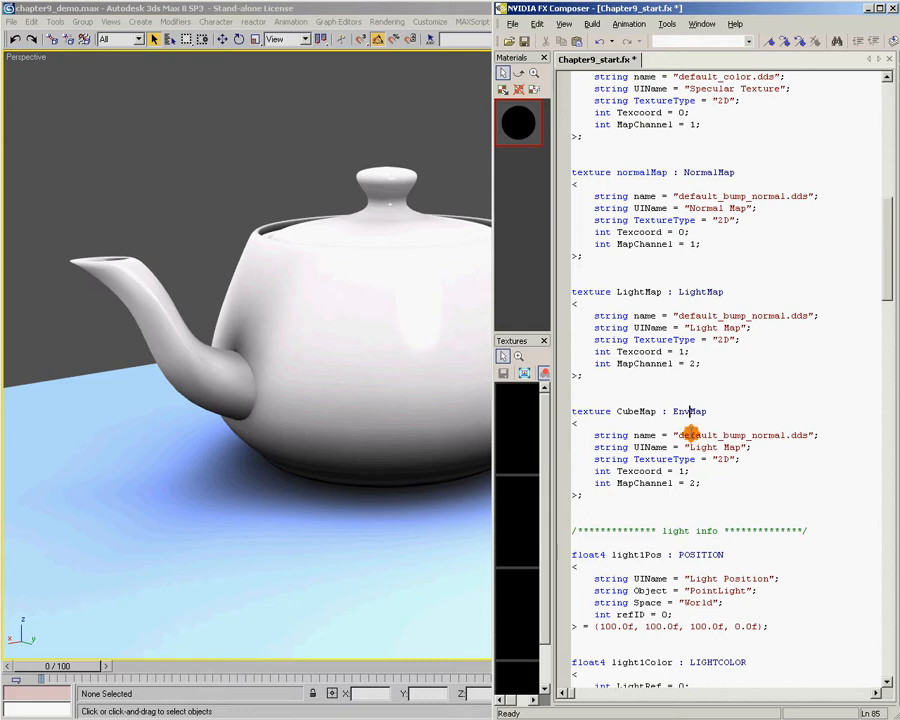
left_click_drag(687, 411, 706, 411)
left_click(693, 446)
left_click_drag(690, 447, 720, 447)
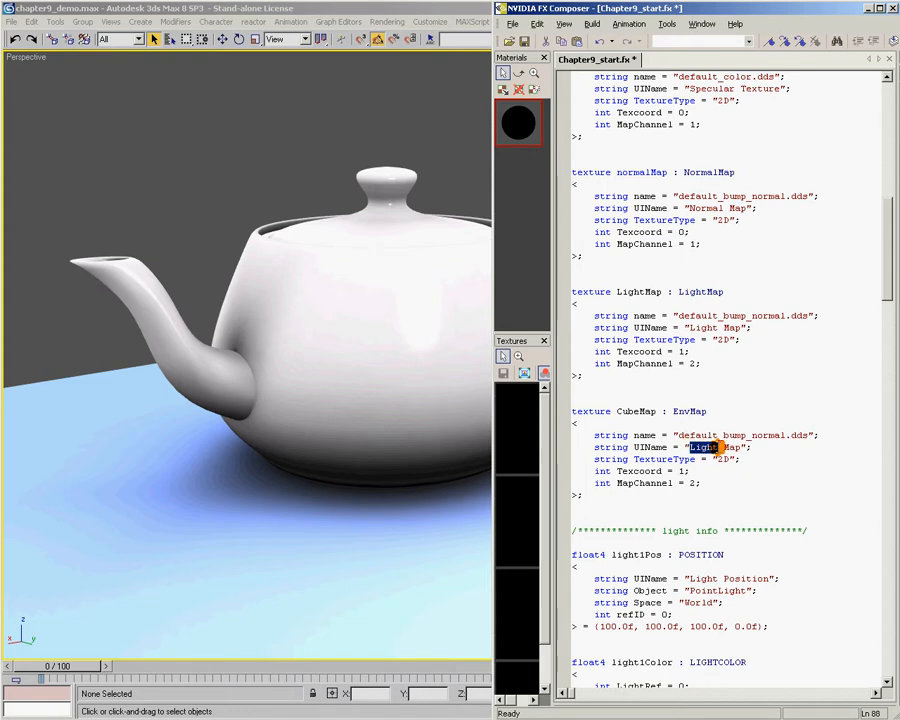
type("Amb")
type("ient")
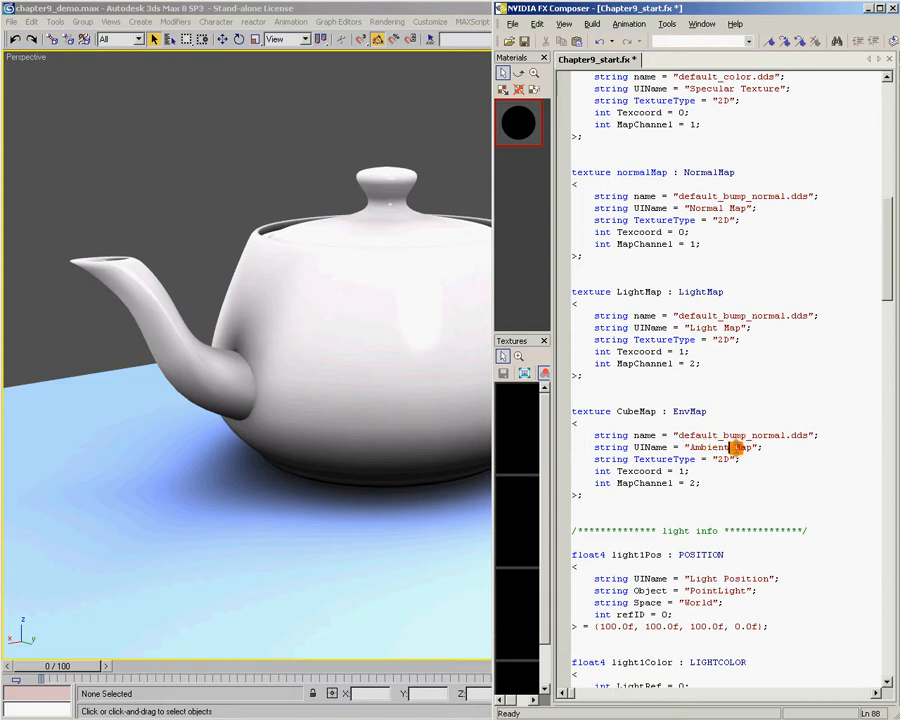
double_click(738, 447)
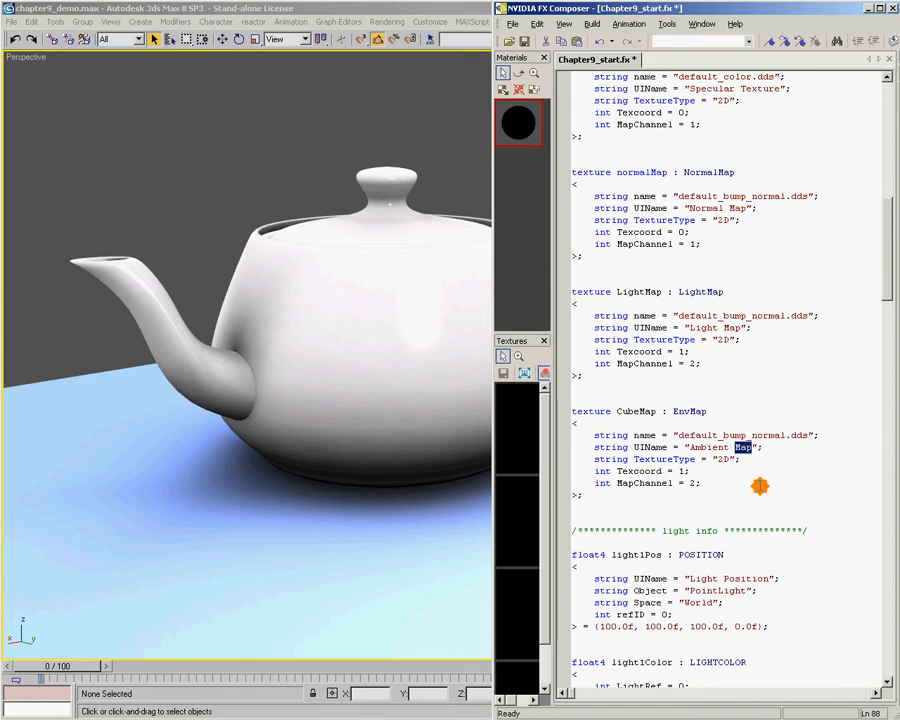
type("Cube")
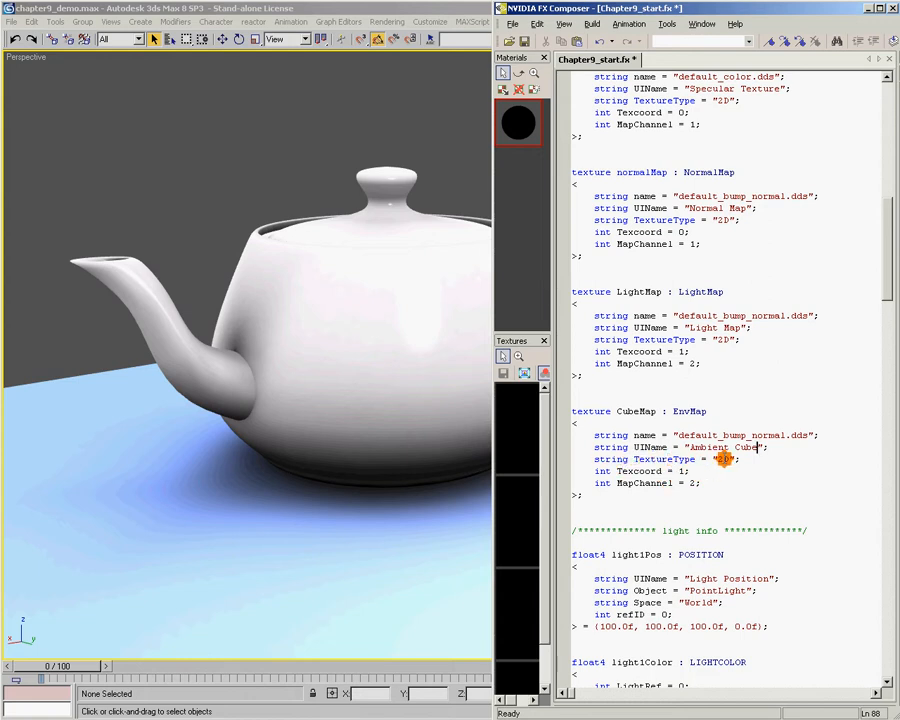
Step: Change TextureType to Type = "Cube" and remove the Texcoord and MapChannel lines
left_click_drag(673, 459, 634, 459)
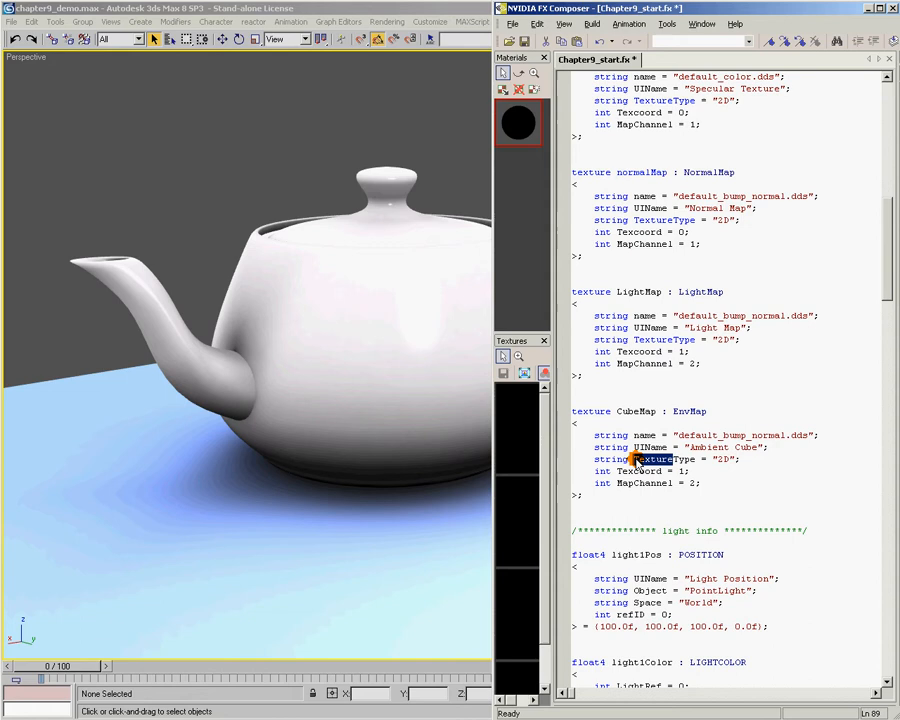
key("Delete")
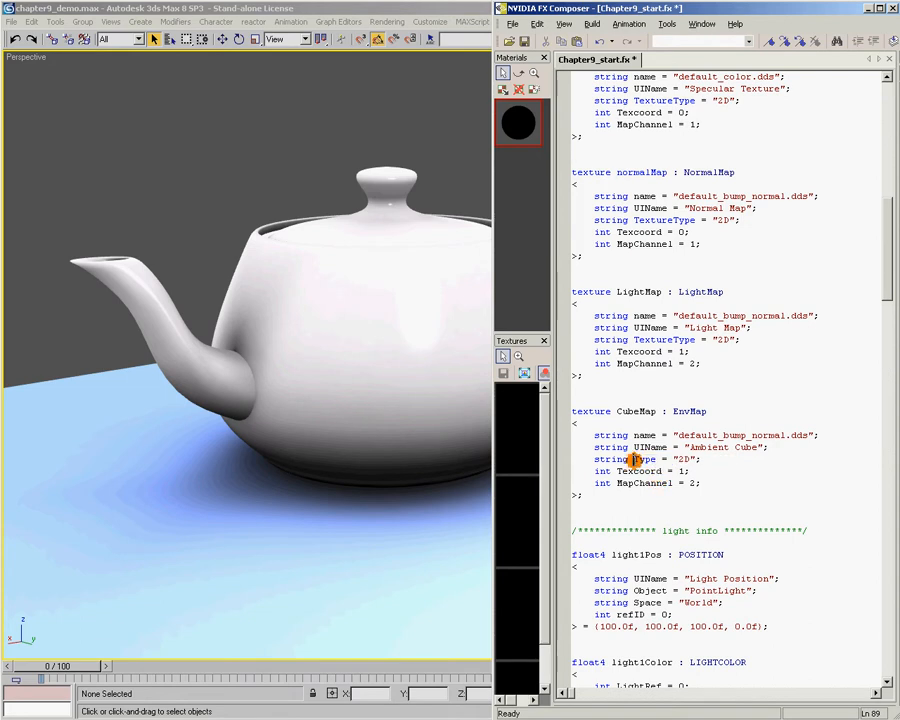
left_click_drag(678, 459, 690, 459)
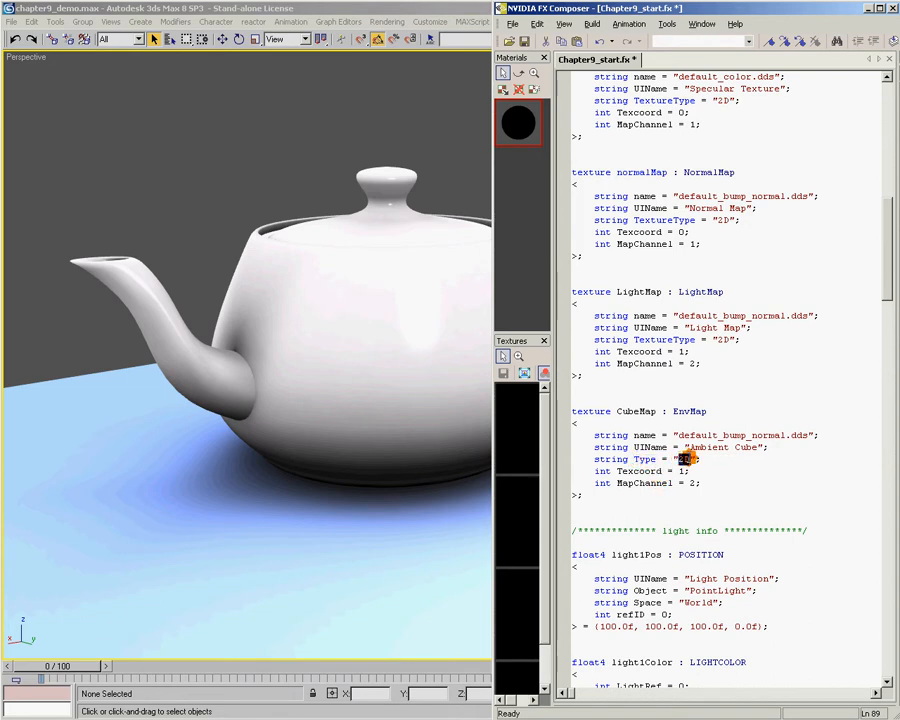
type("Cube")
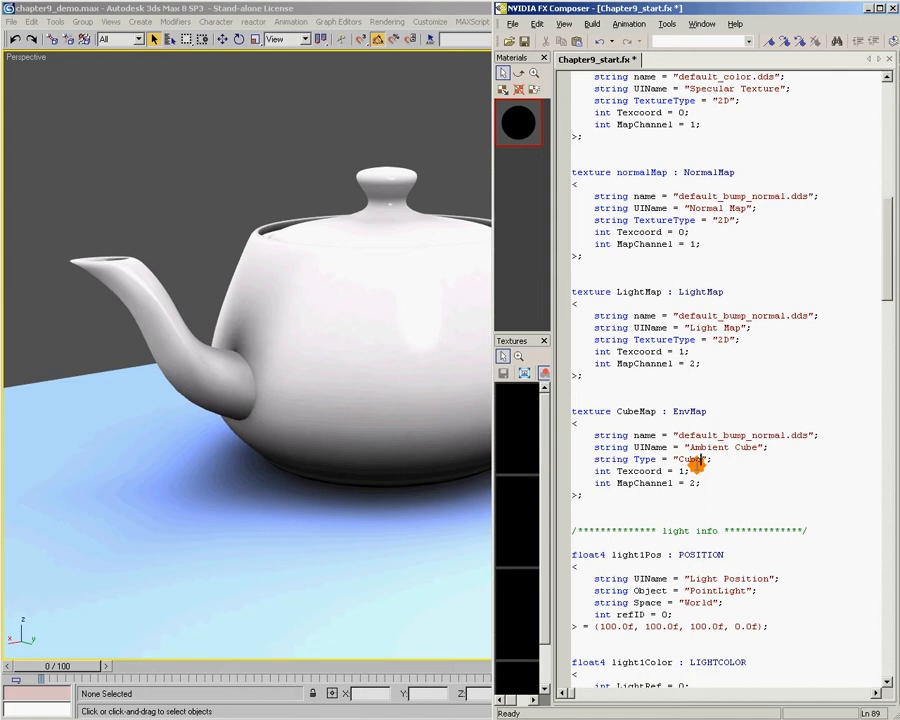
mouse_move(703, 483)
left_mouse_down()
mouse_move(524, 463)
mouse_move(489, 471)
left_mouse_up()
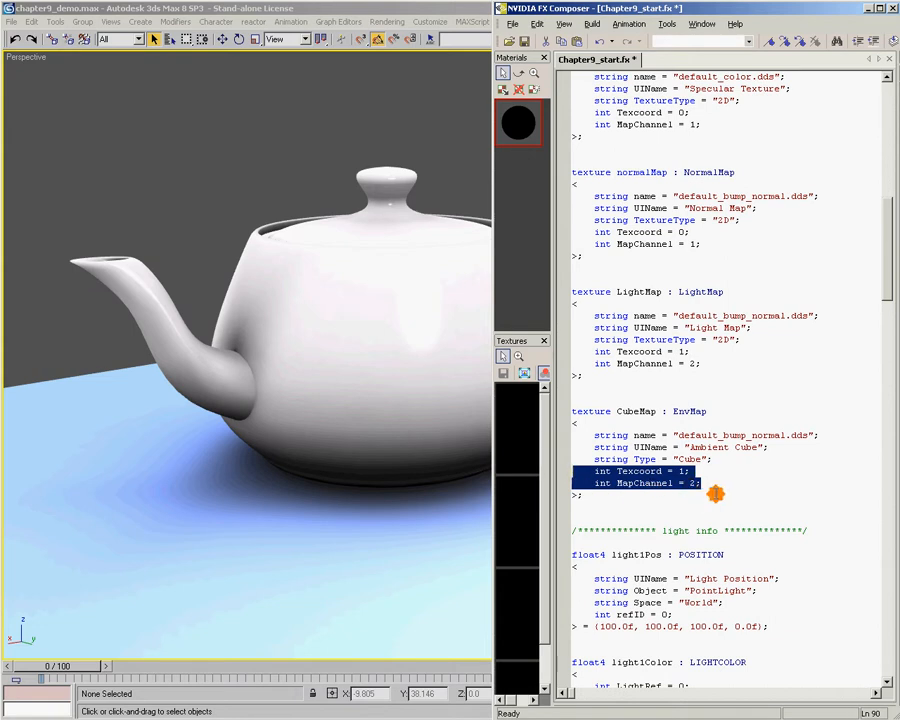
key("Delete")
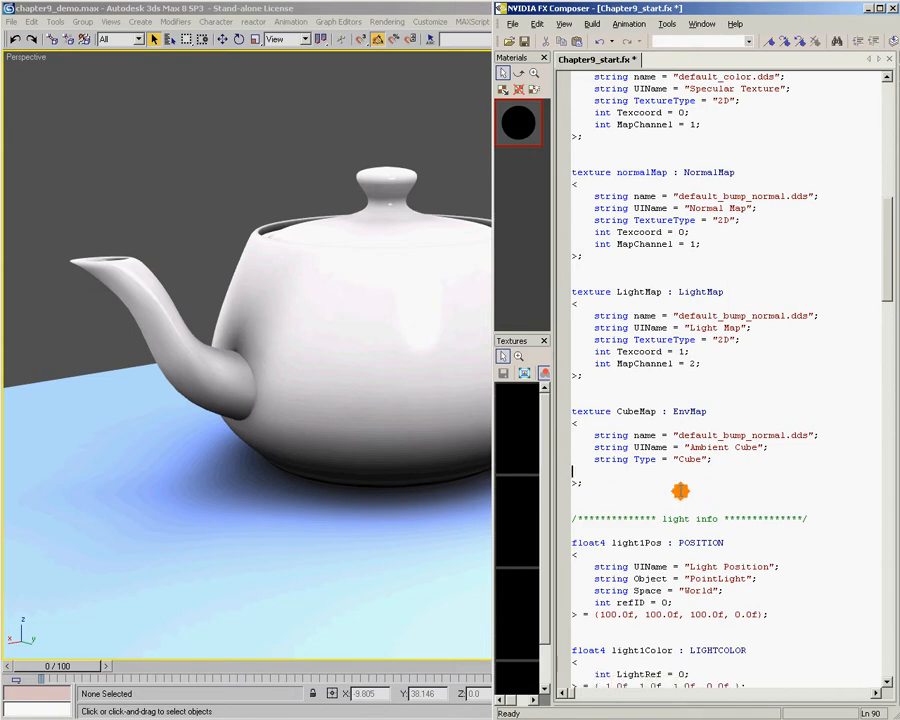
left_click(713, 459)
key("Delete")
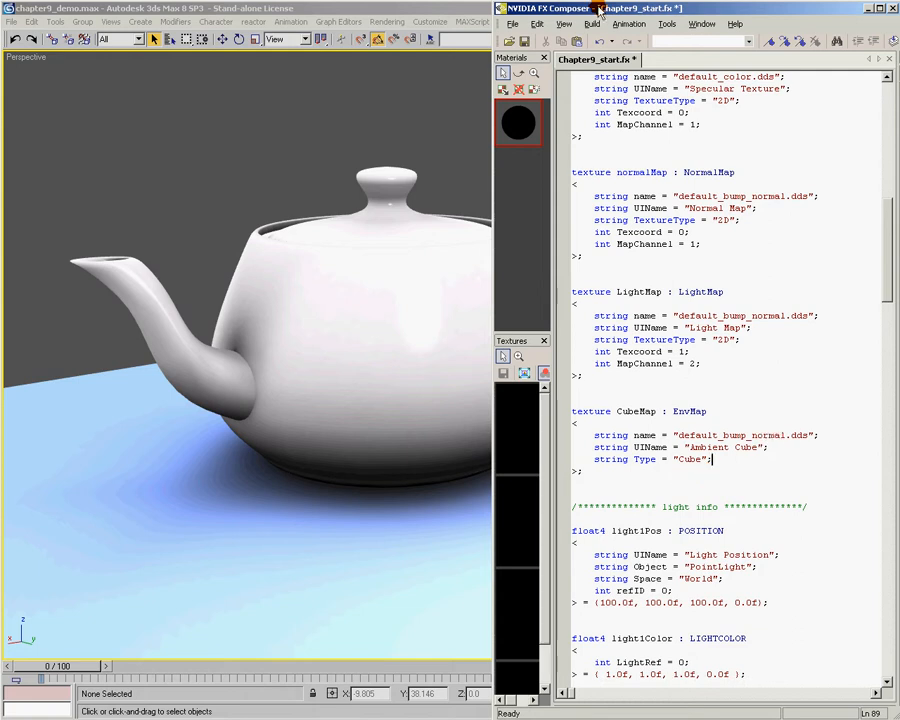
left_click_drag(894, 235, 894, 365)
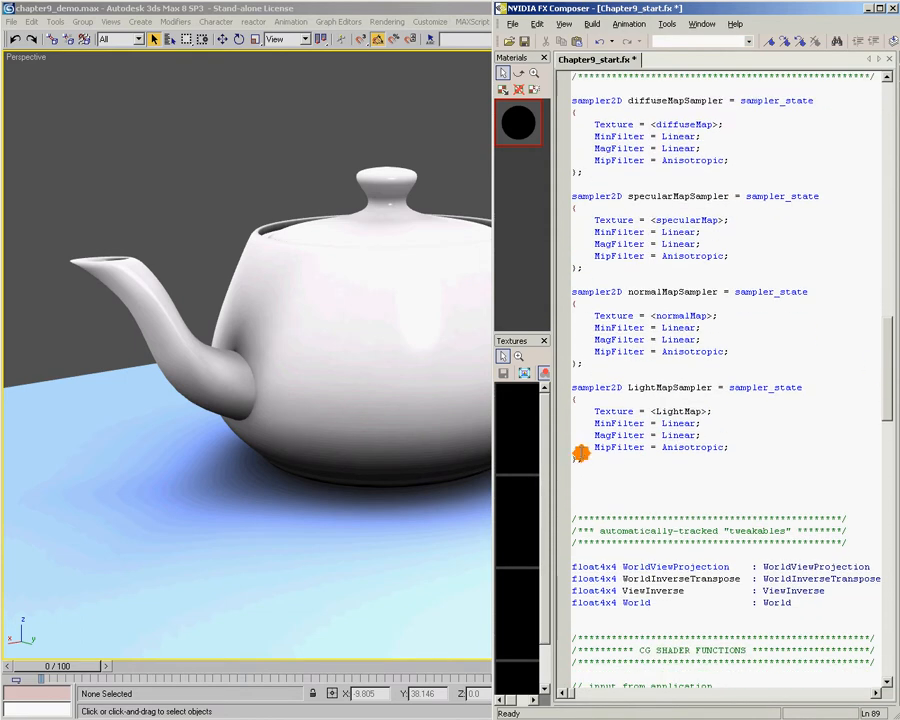
Step: Paste a duplicate of the LightMapSampler block below the original
left_click_drag(586, 462, 558, 392)
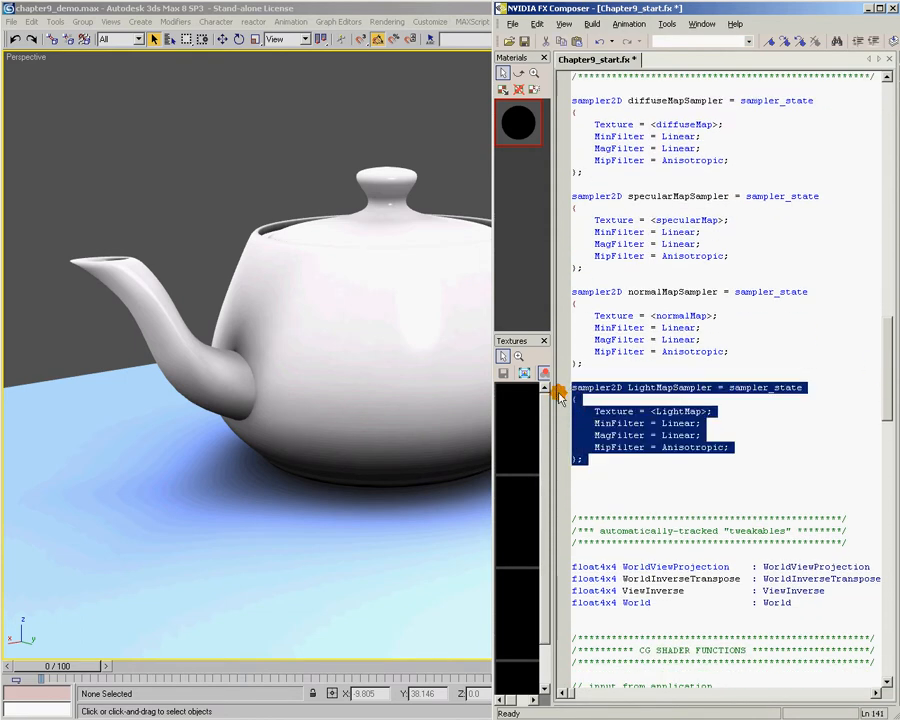
left_click(608, 460)
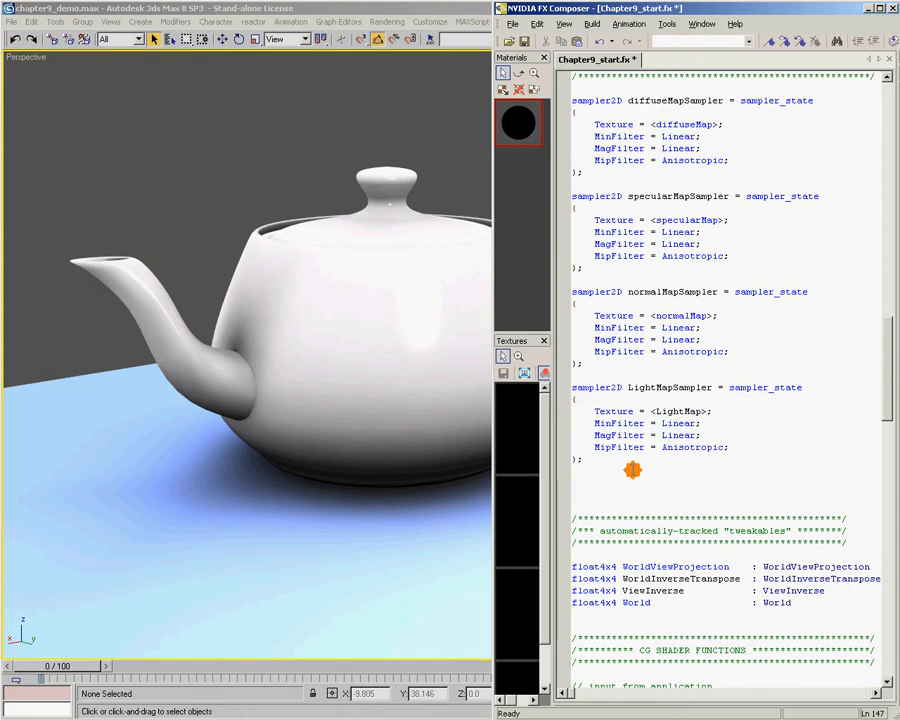
key("Return")
key("ctrl+v")
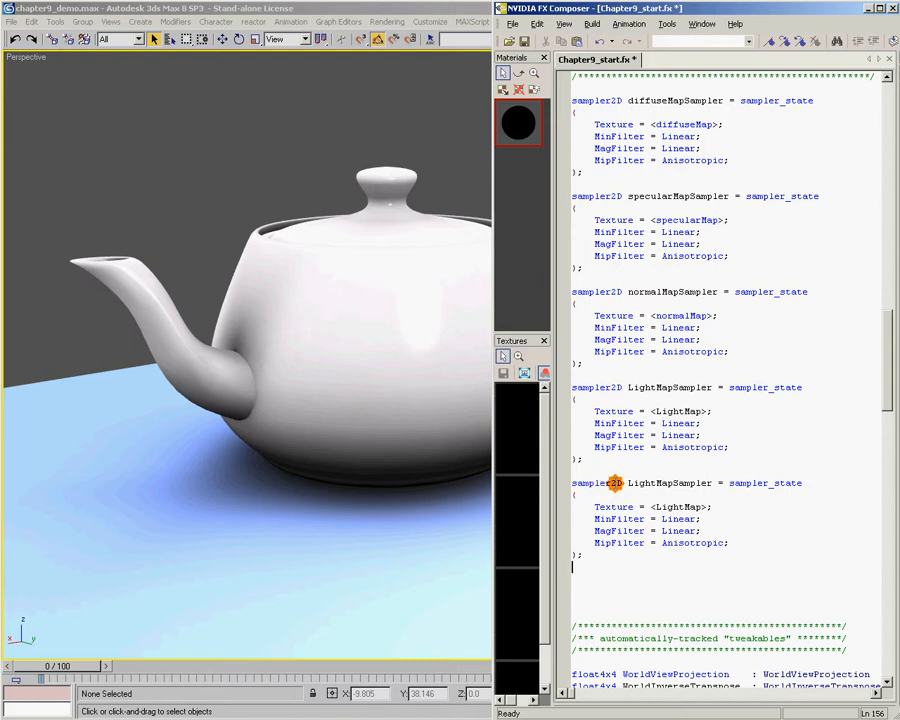
Step: Turn the duplicate into samplerCUBE CubeMapSampler with Texture = <CubeMap>
left_click_drag(611, 483, 621, 483)
type("CUBE")
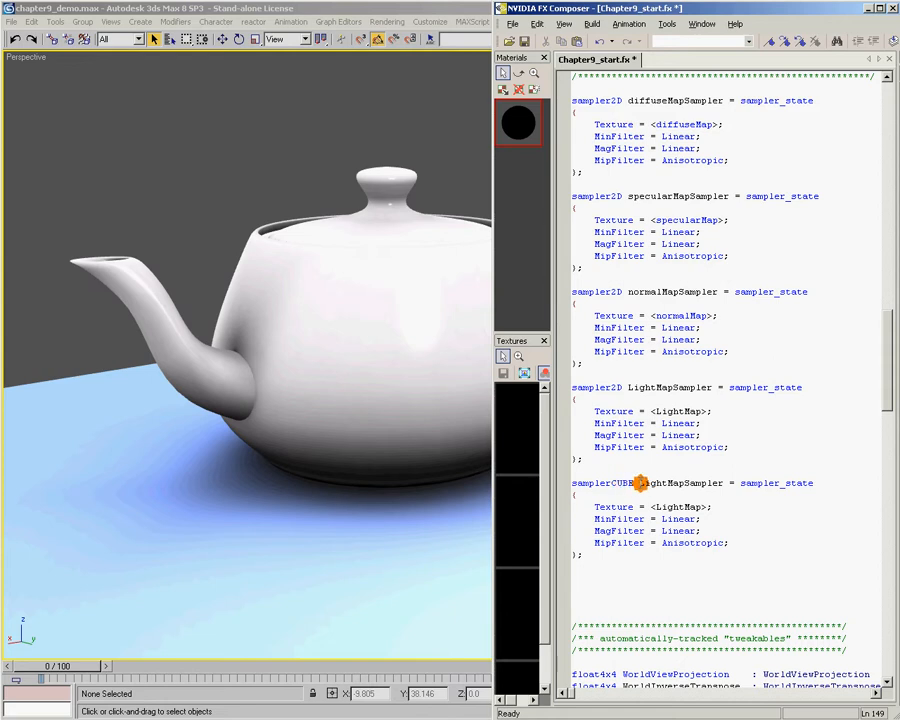
left_click_drag(640, 483, 661, 483)
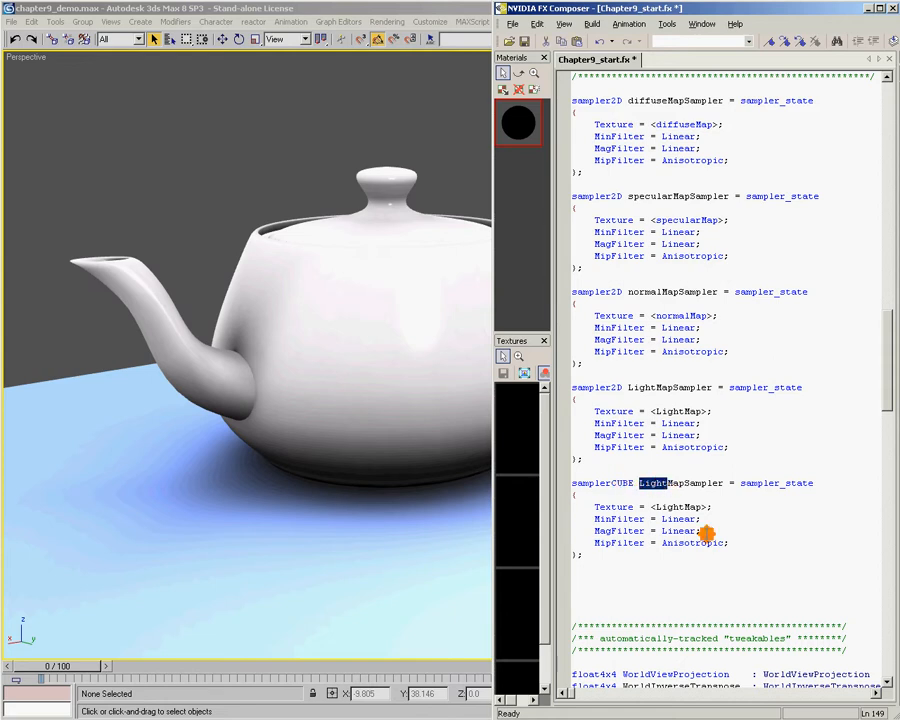
type("Cube")
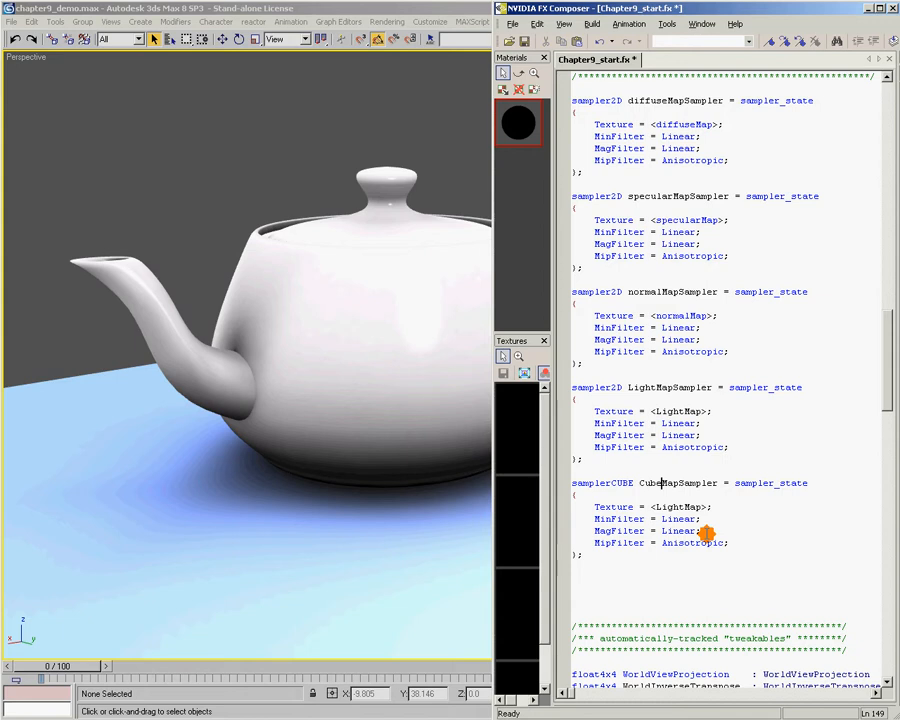
double_click(662, 507)
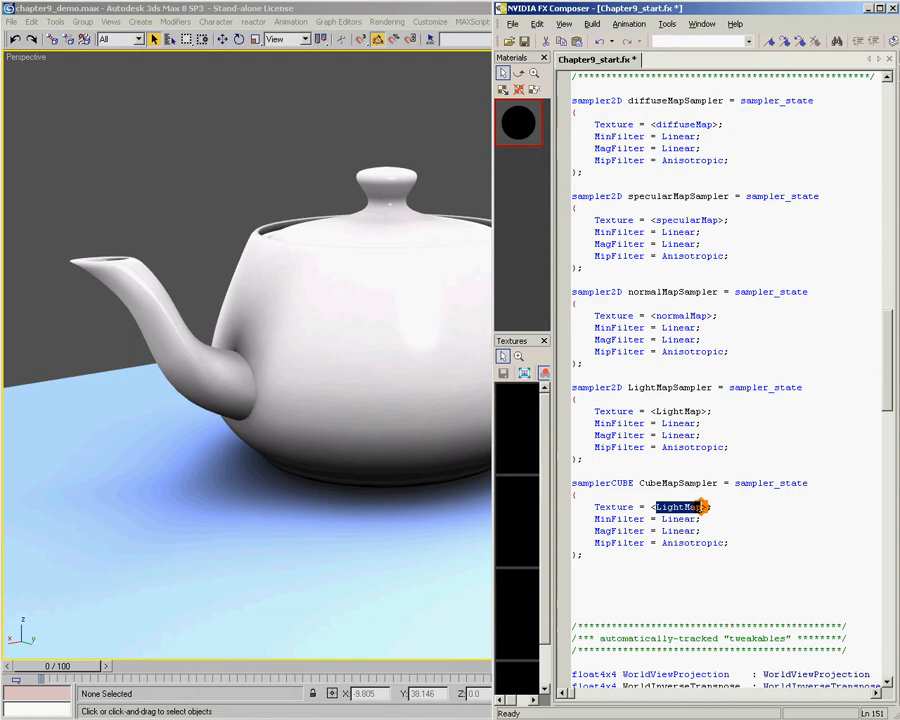
left_click_drag(888, 392, 888, 325)
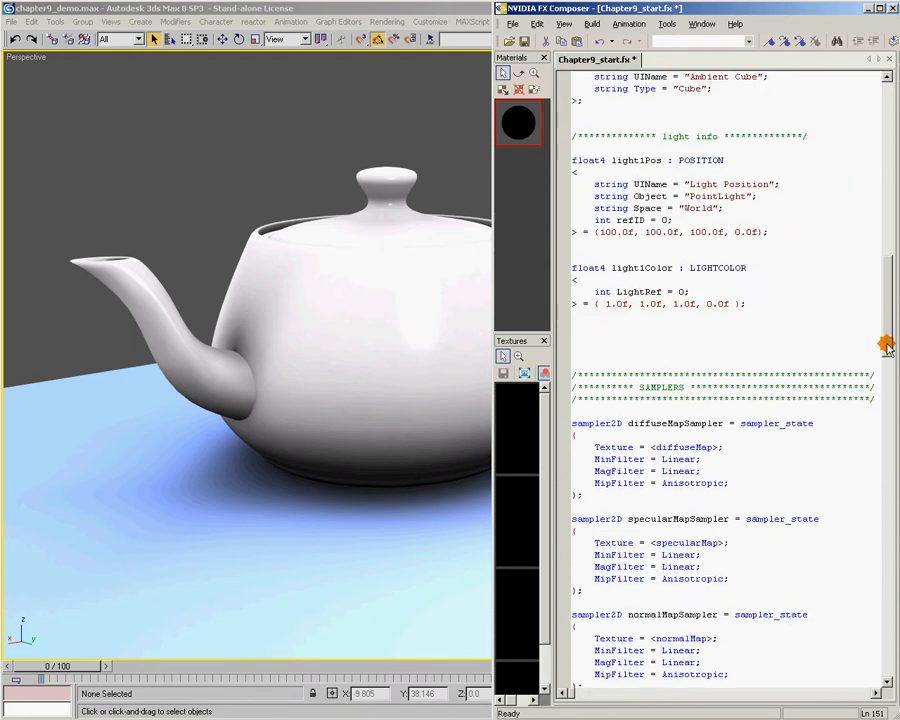
left_click(623, 160)
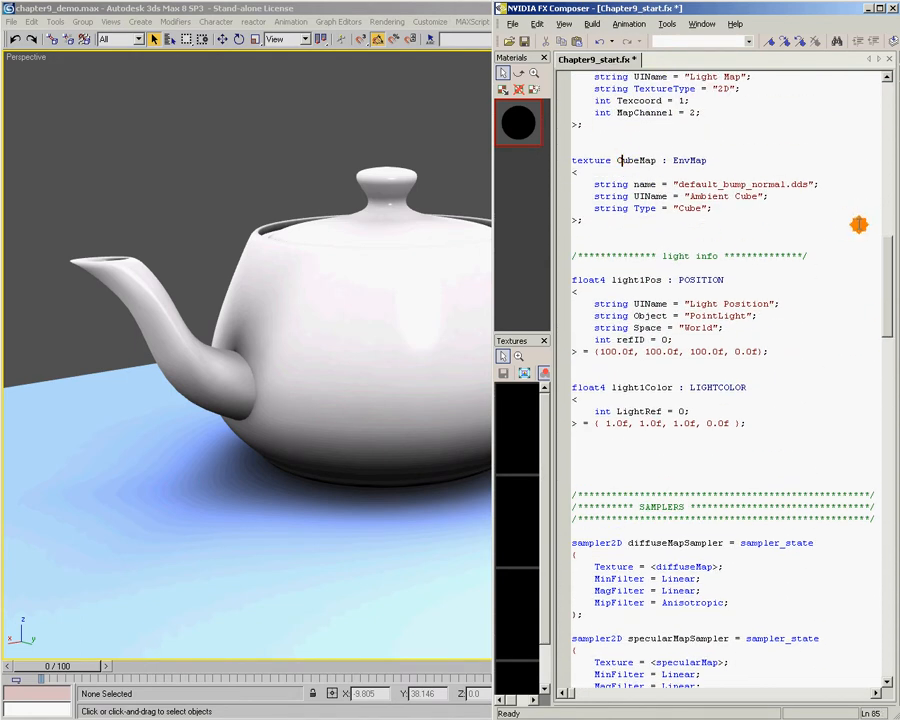
left_click_drag(617, 160, 658, 160)
key("ctrl+c")
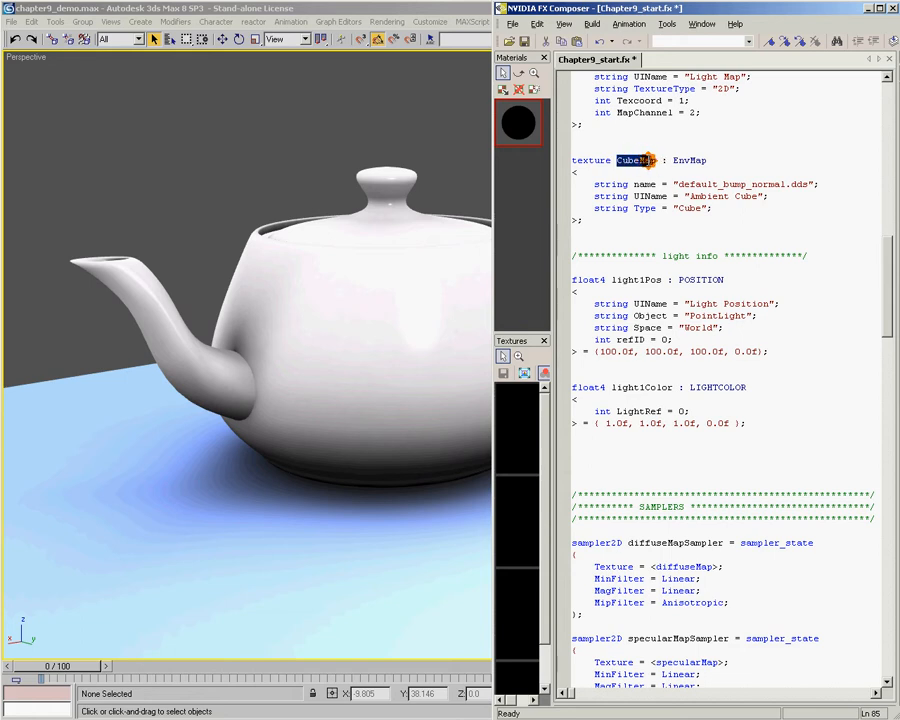
left_click_drag(888, 250, 888, 400)
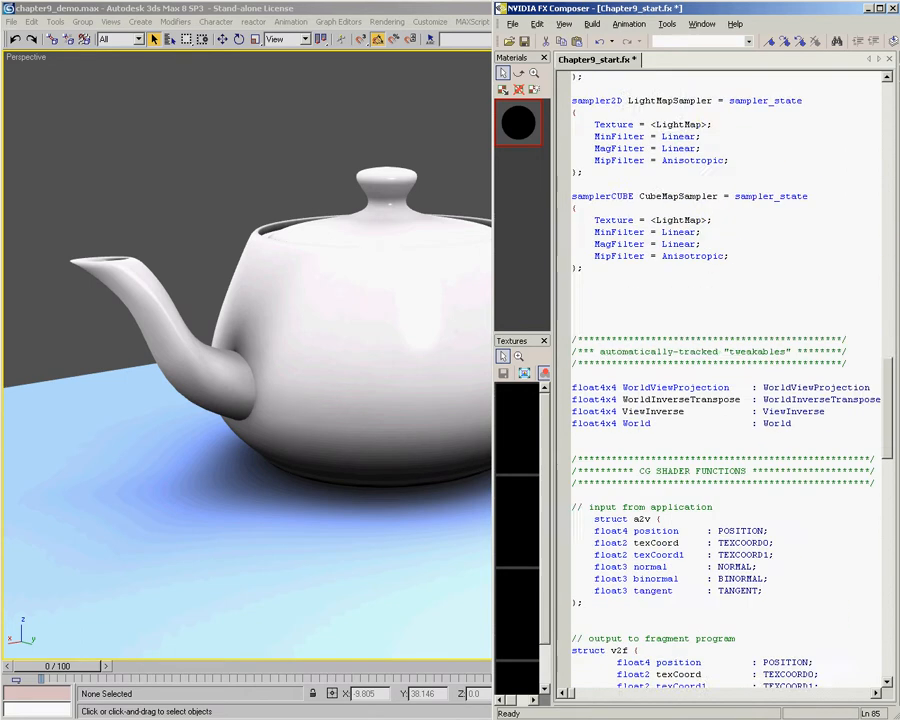
scroll(888, 350, "up", 5)
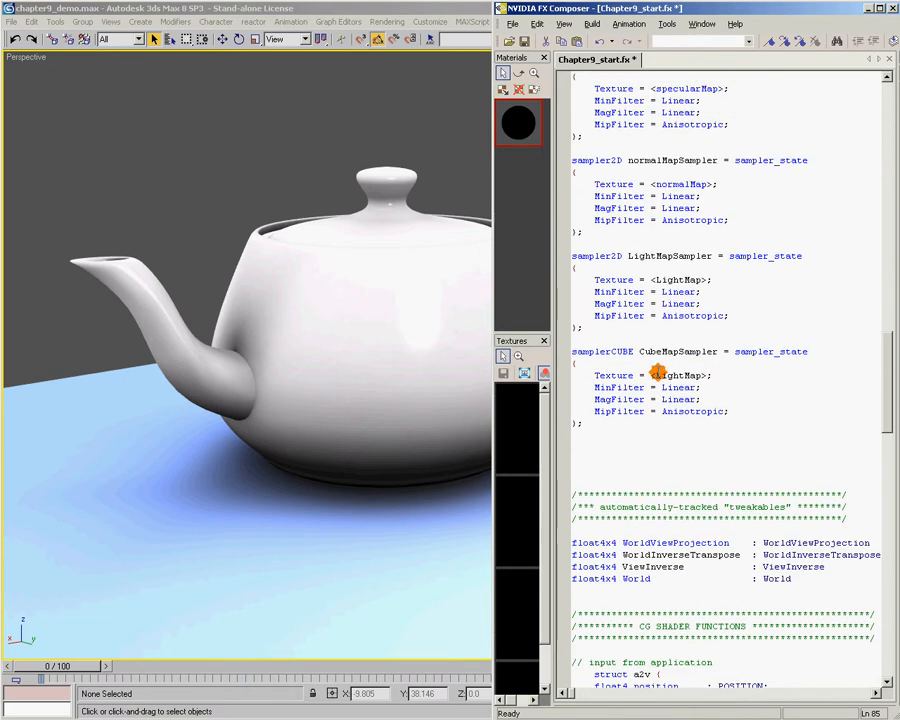
double_click(668, 375)
key("ctrl+v")
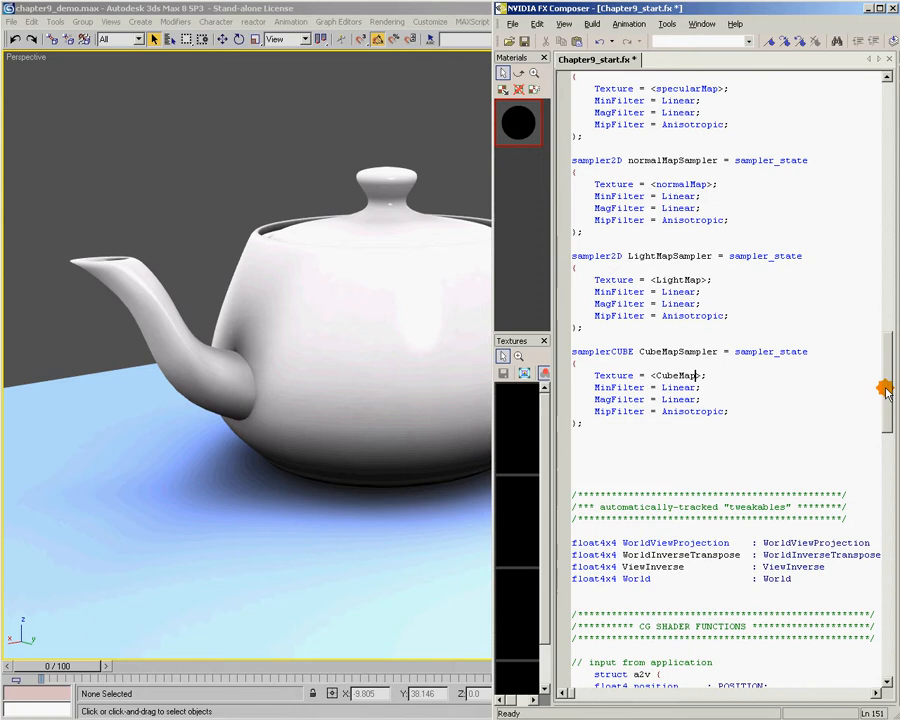
left_click_drag(886, 390, 891, 580)
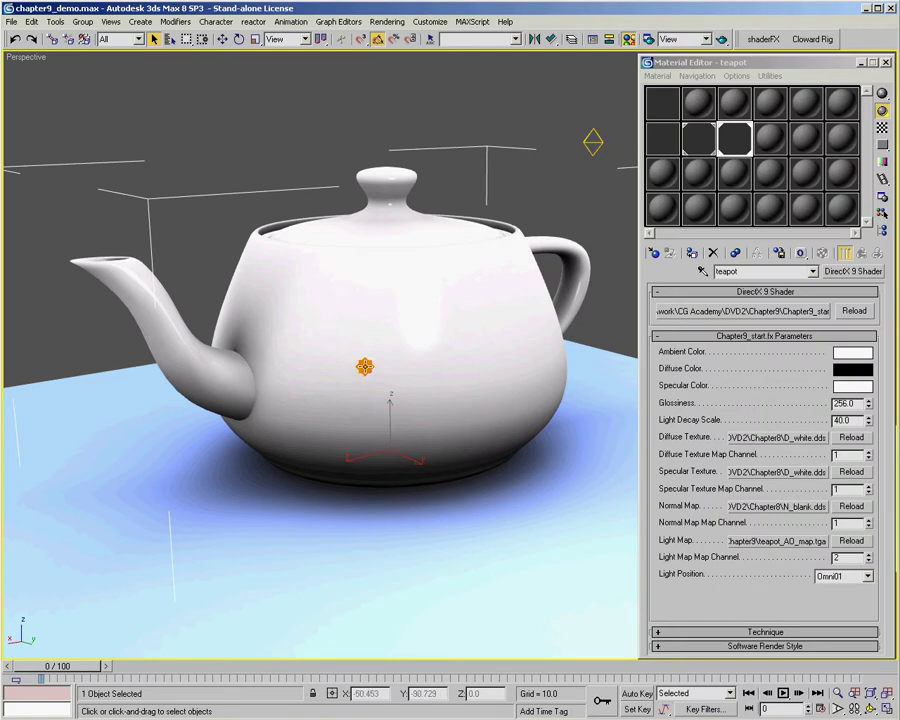
Step: Orbit the teapot to a new angle, return to Select and Rotate, and bring FX Composer back
key("ctrl+r")
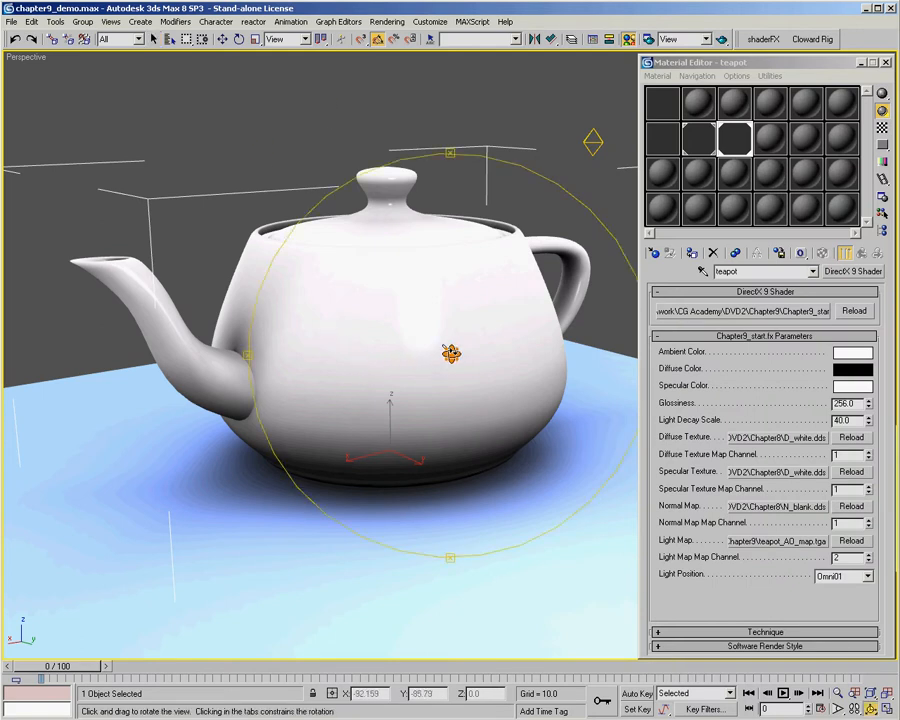
left_click_drag(364, 366, 427, 356)
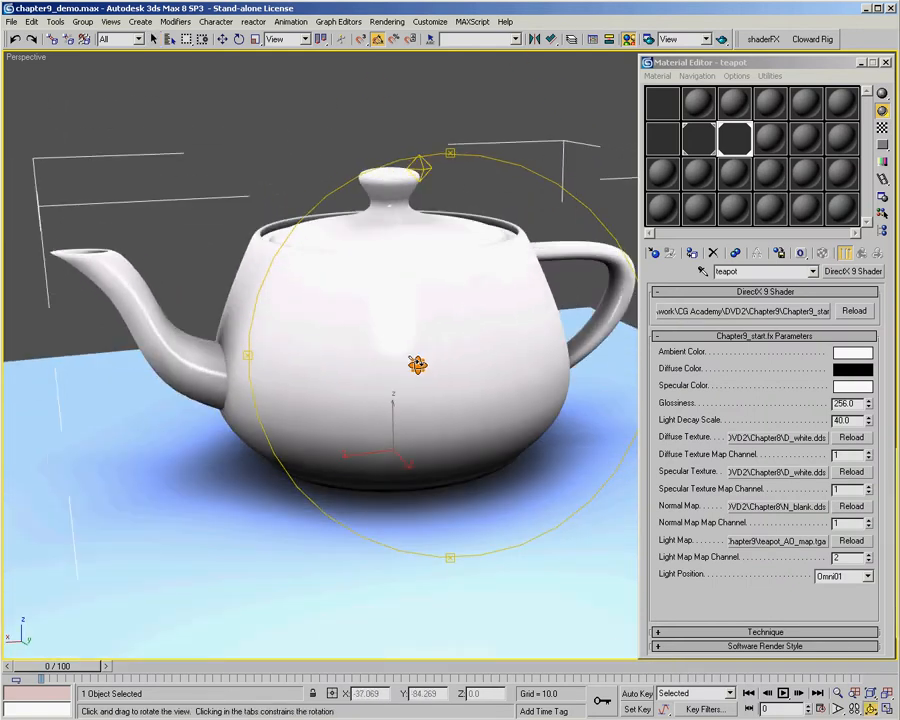
key("e")
mouse_move(395, 440)
left_mouse_down()
mouse_move(355, 430)
mouse_move(385, 438)
left_mouse_up()
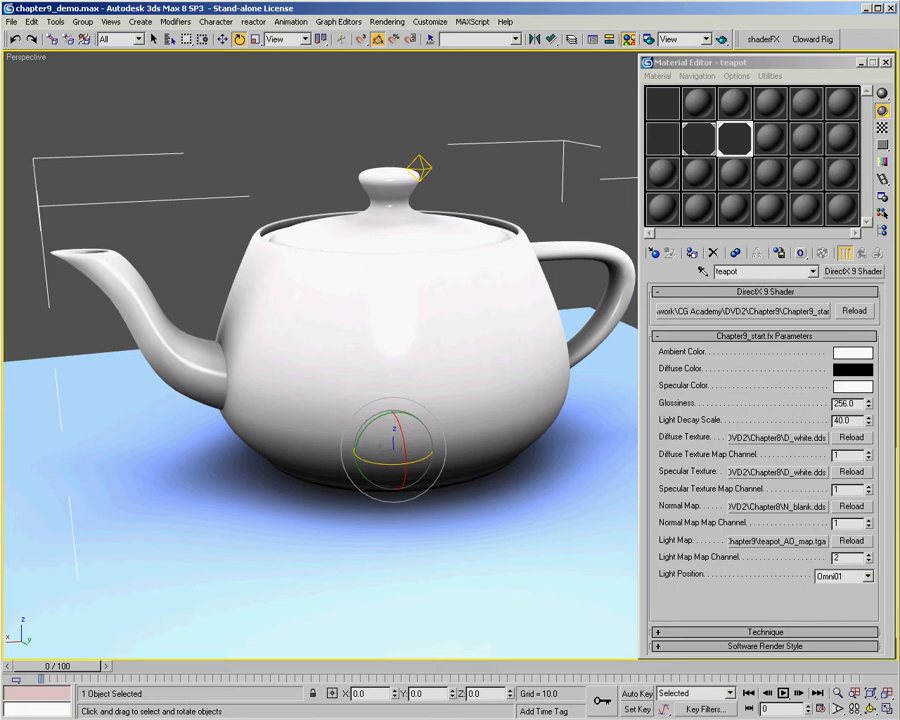
key("alt+Tab")
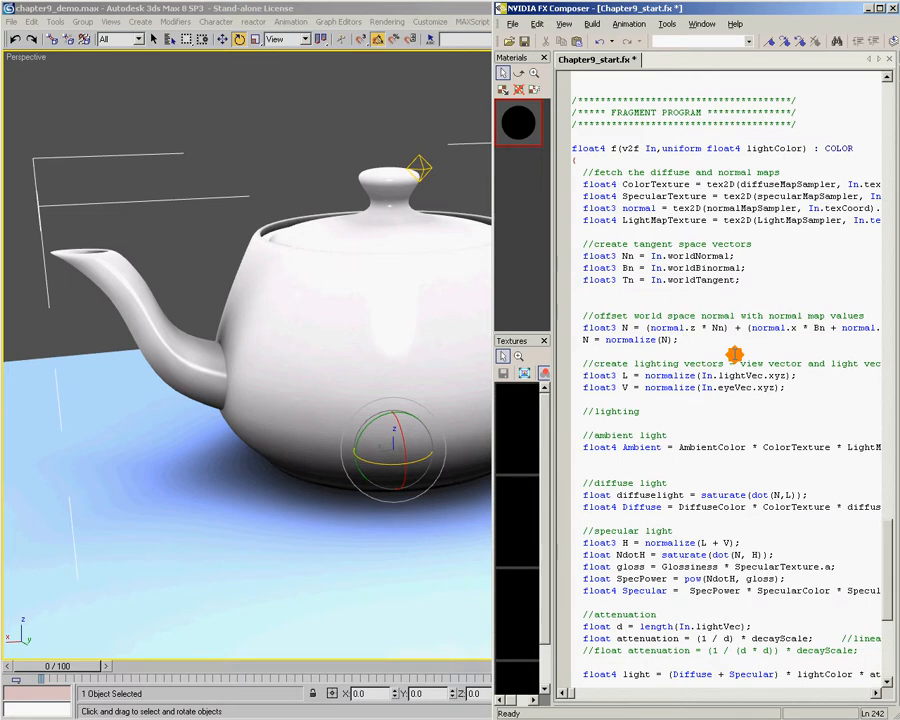
Step: After N = normalize(N); add float3 worldNorm = N; and start a float4 env = line
key("Return")
key("Return")
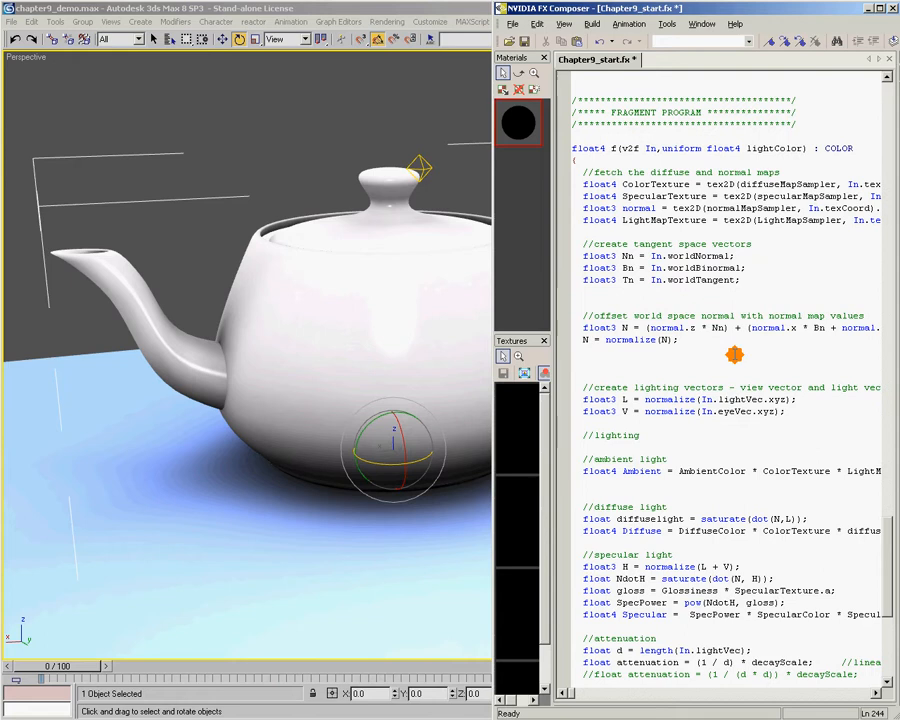
type("float")
type("4 ")
type("worldNorm = ")
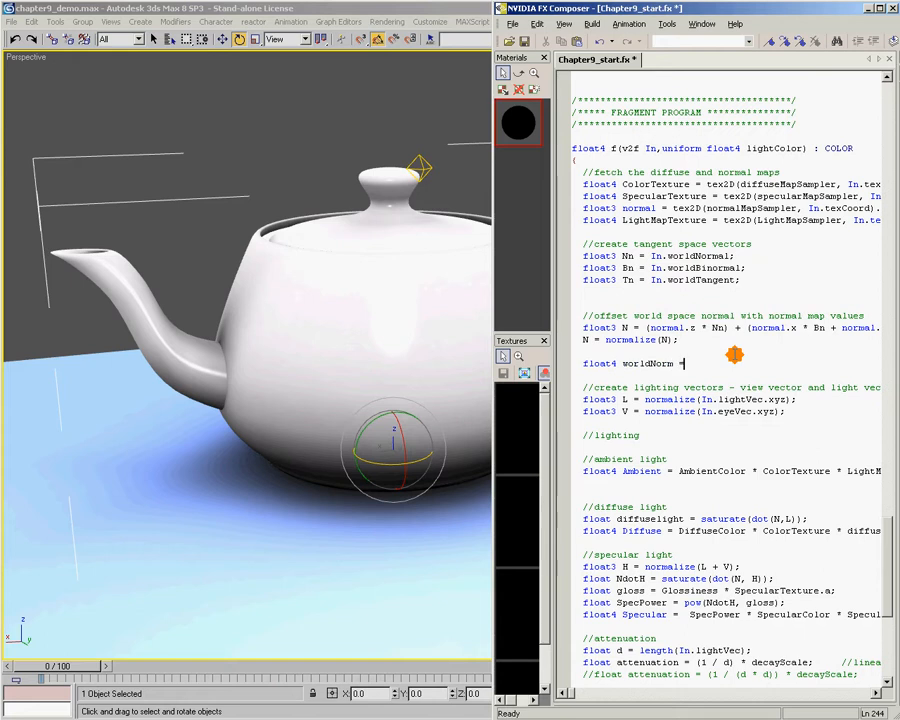
type("N")
type(";")
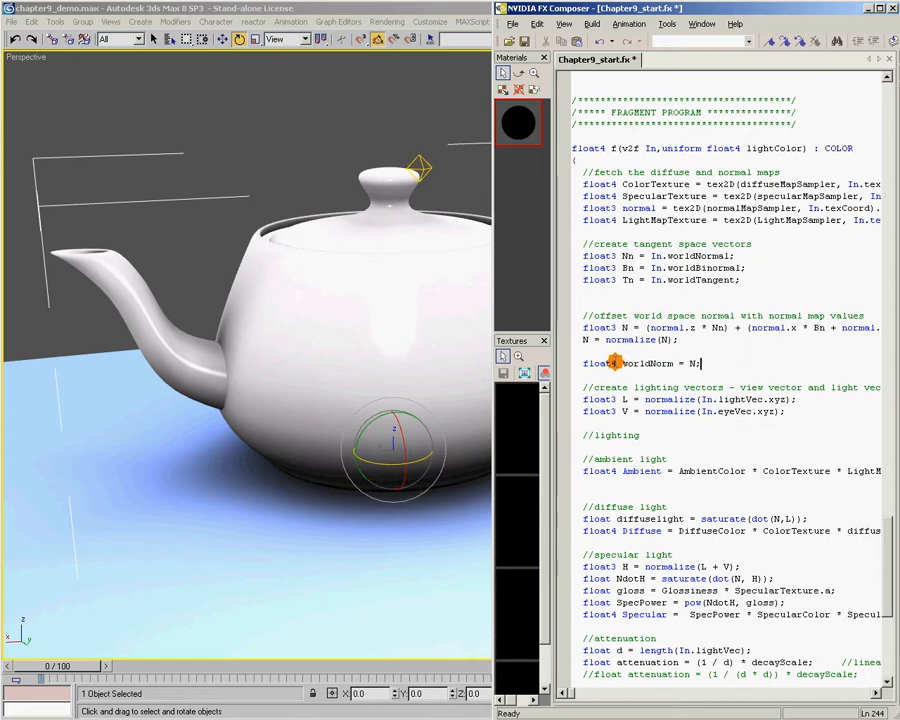
left_click(614, 363)
key("BackSpace")
type("3")
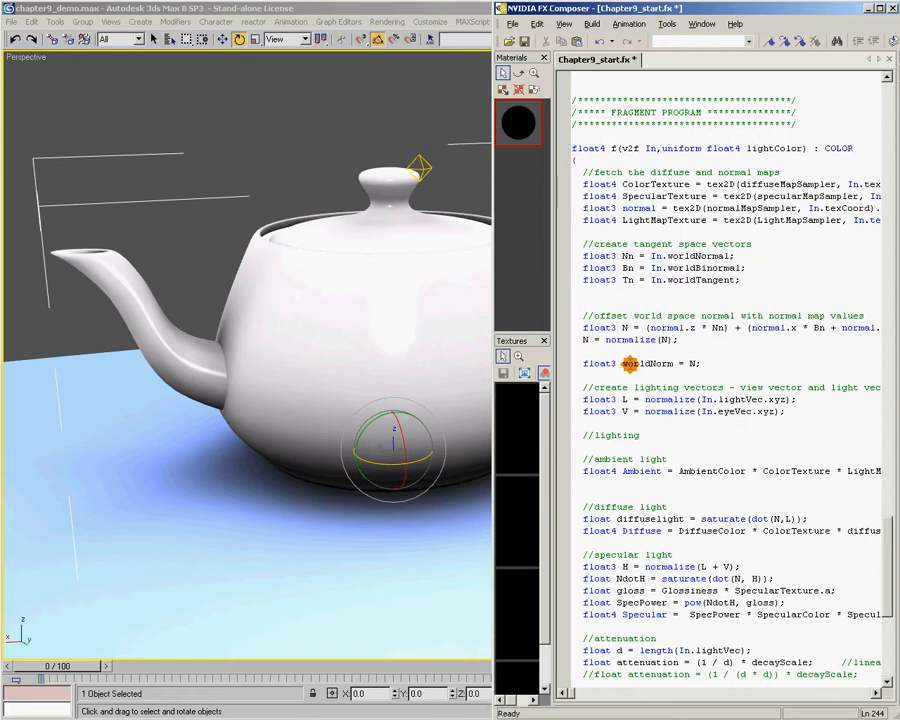
left_click_drag(623, 363, 675, 363)
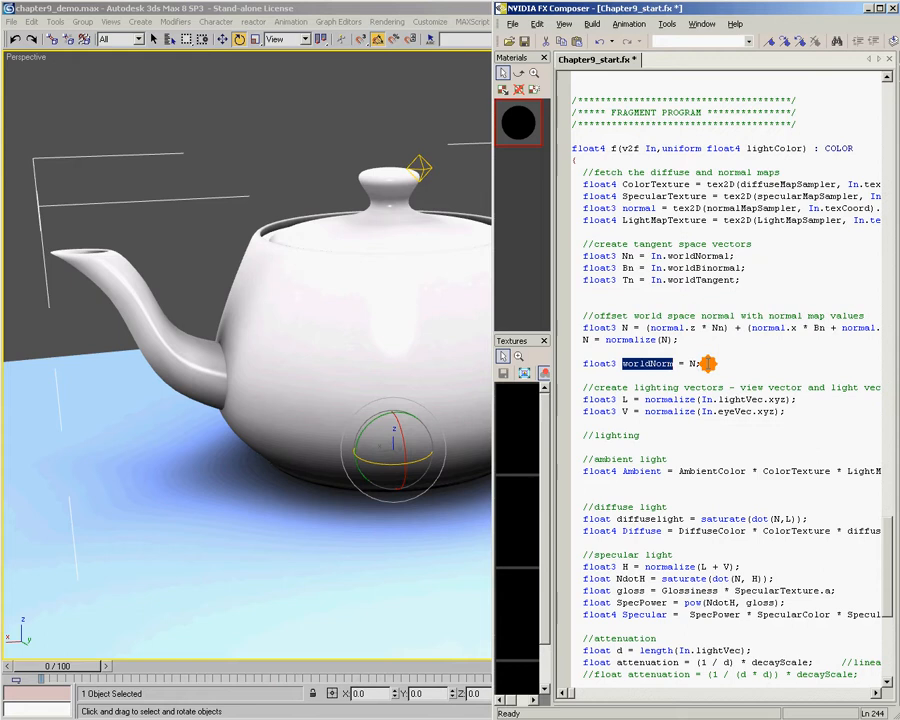
left_click(708, 363)
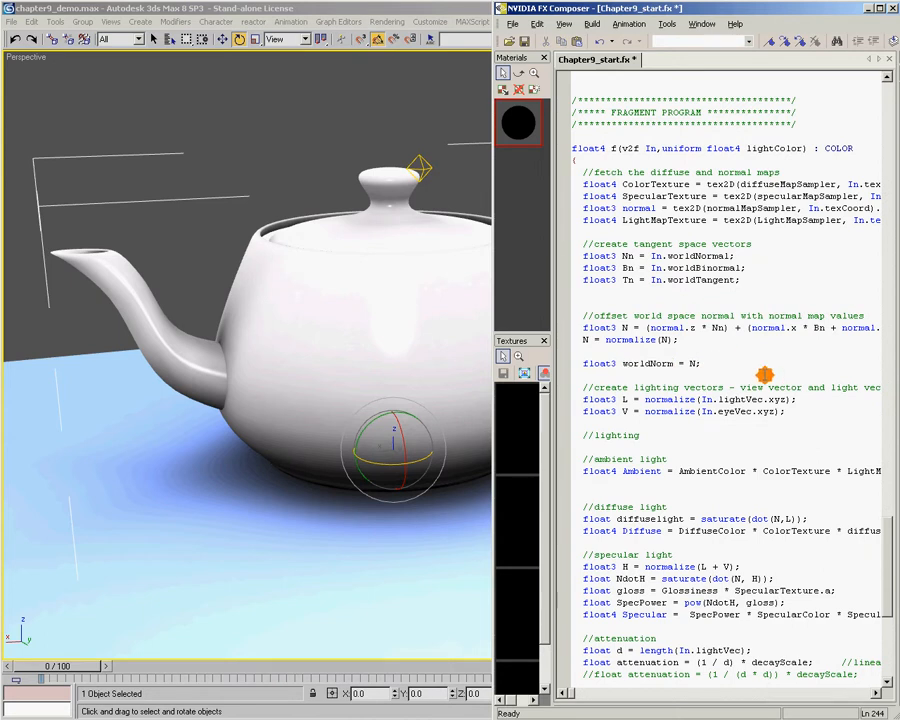
key("Return")
key("Return")
type("flo")
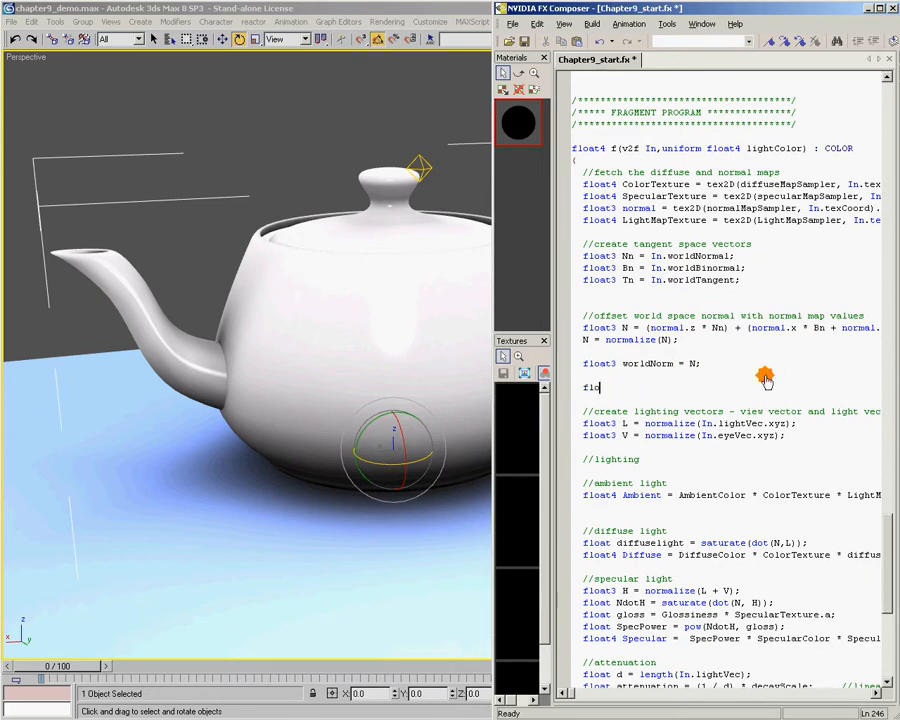
type("at4 env")
type(" =")
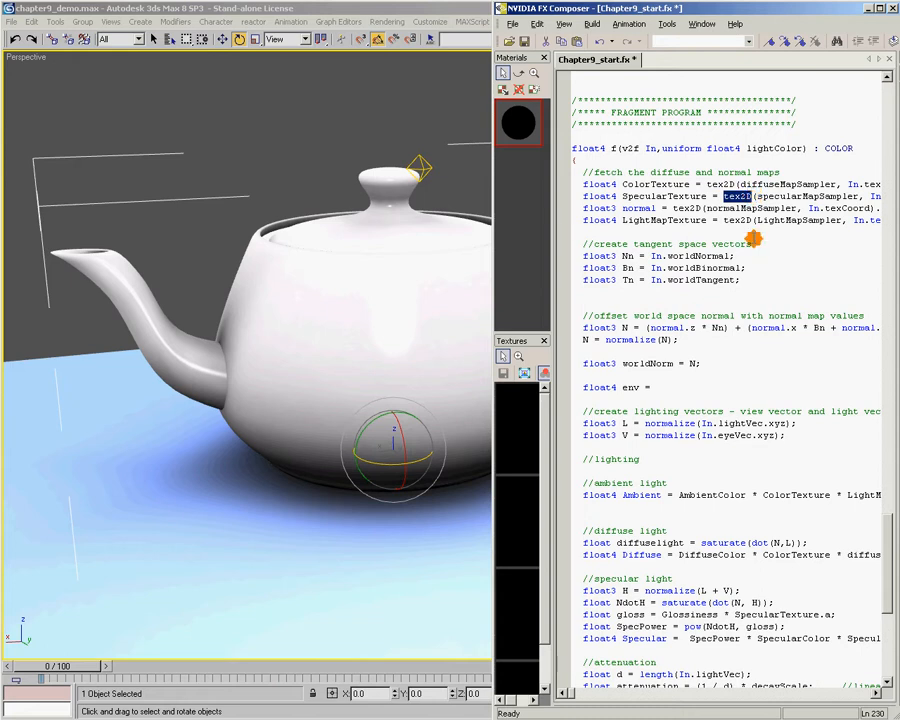
Step: Pass CubeMapSampler as the first argument of texCUBE() on the env line
left_click(665, 387)
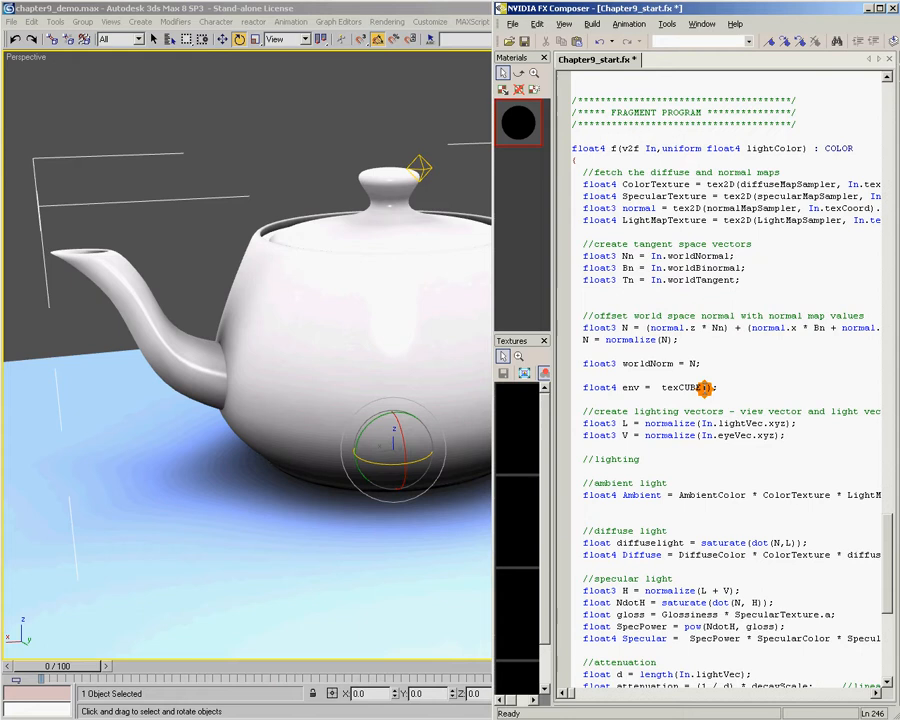
left_click_drag(890, 520, 890, 330)
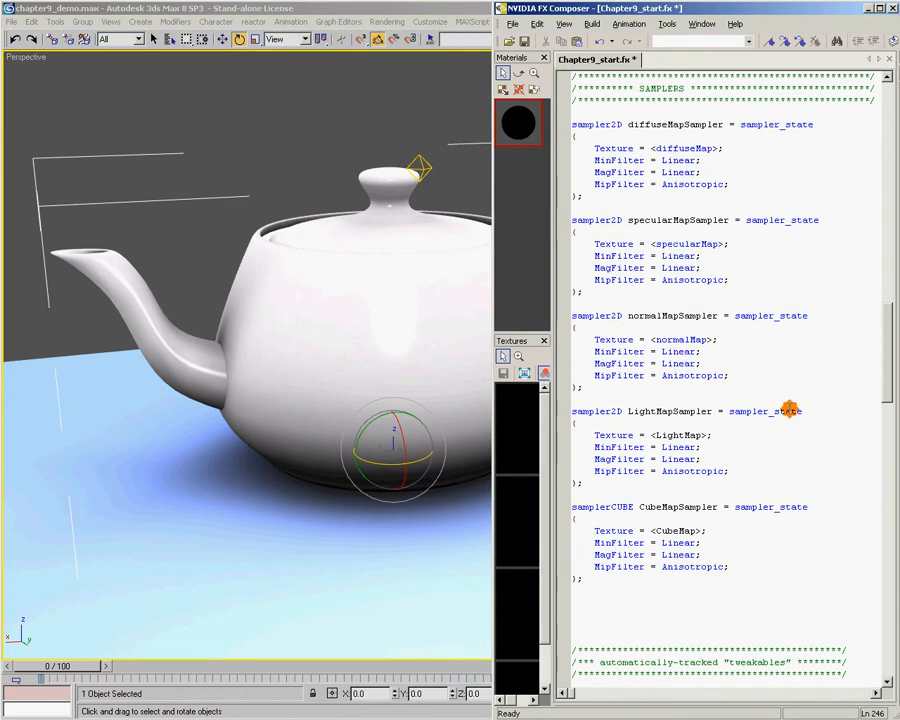
left_click_drag(640, 506, 720, 506)
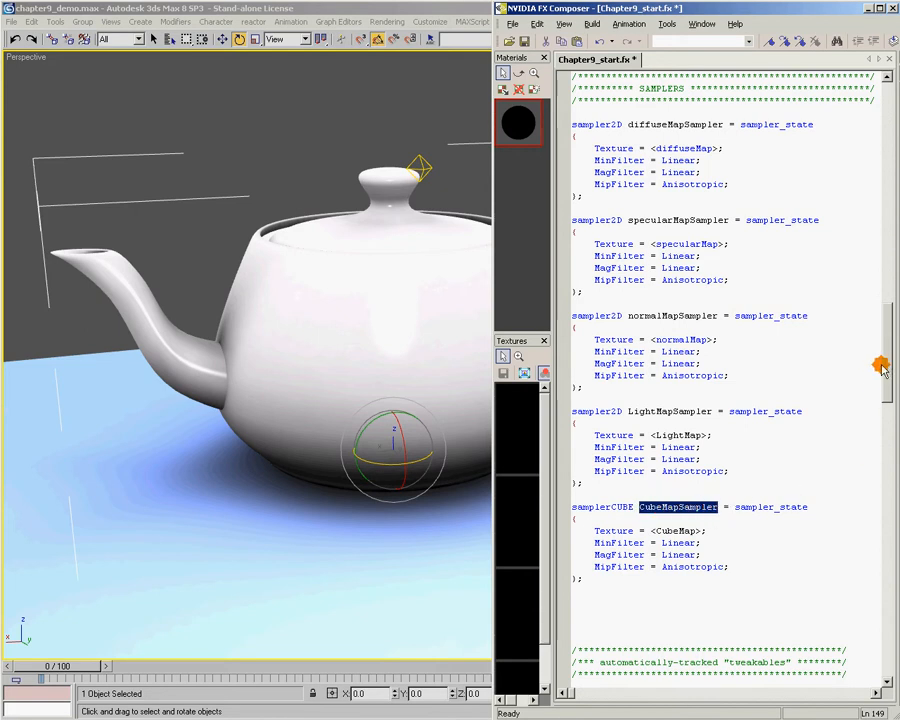
left_click_drag(890, 360, 884, 545)
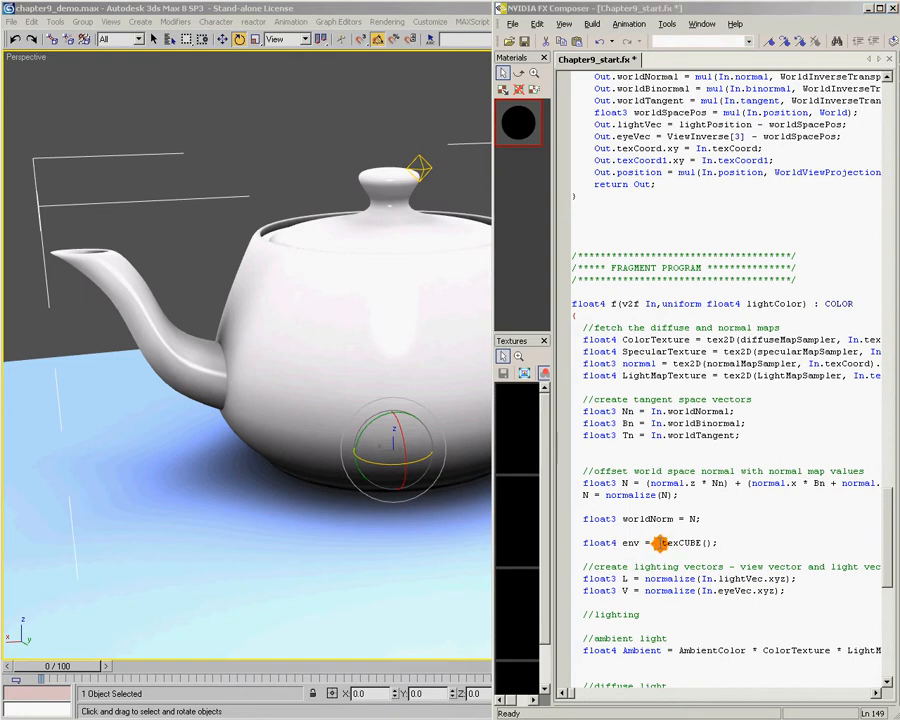
left_click(707, 542)
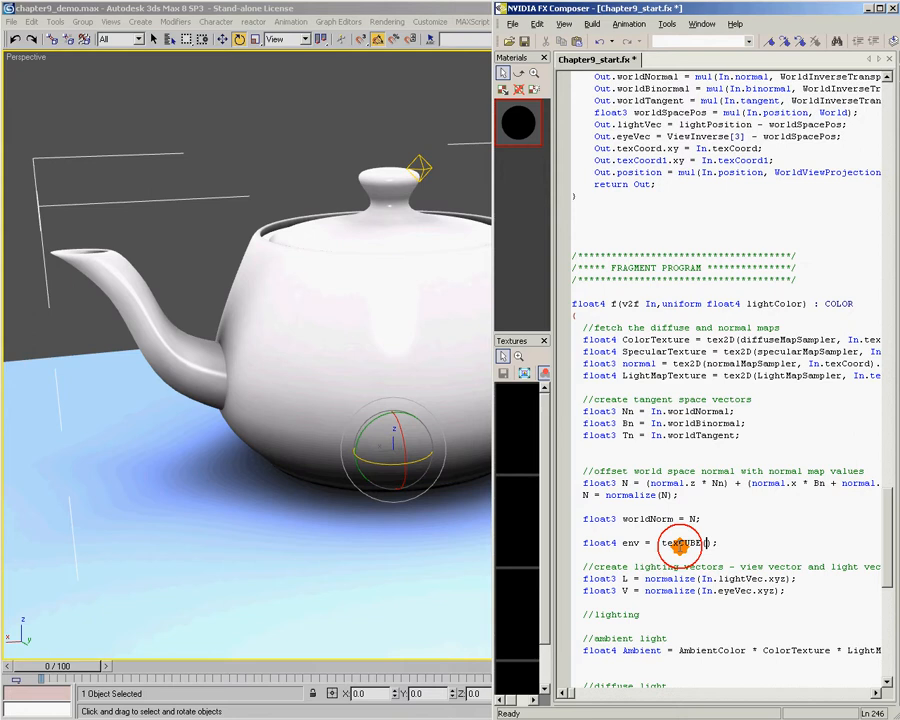
type("CubeMapSampler")
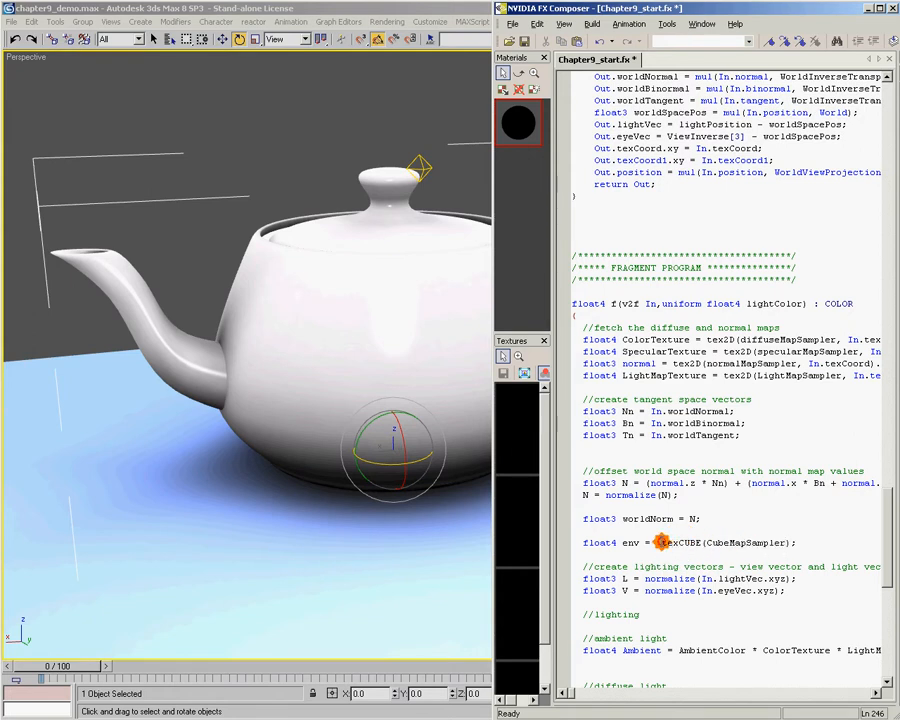
left_click_drag(662, 542, 785, 542)
Step: Paste worldNorm as the lookup direction so env = texCUBE(CubeMapSampler, worldNorm)
left_click(785, 542)
type(",")
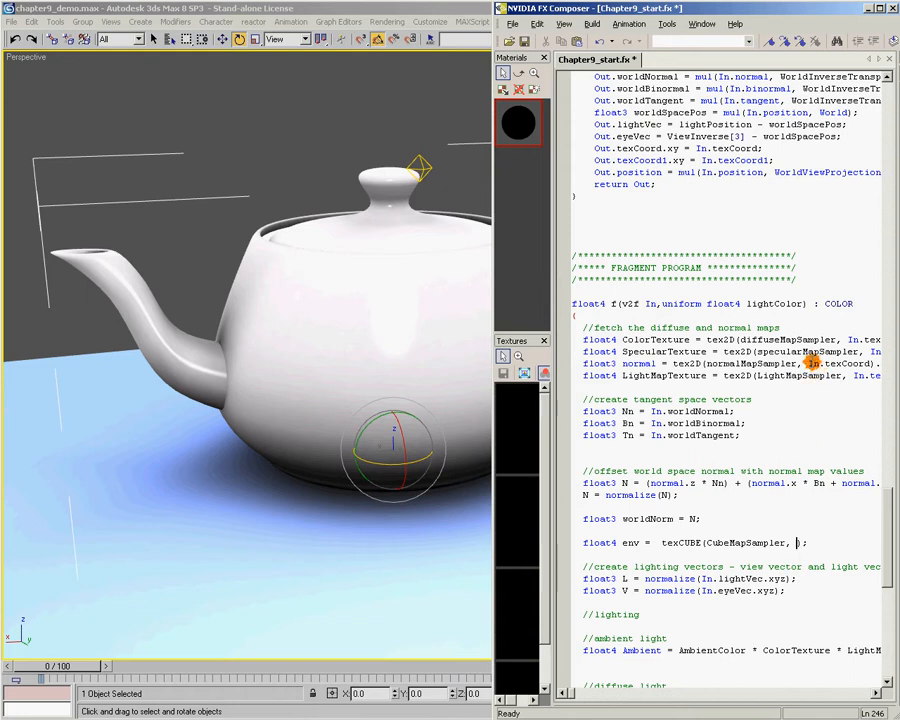
double_click(685, 363)
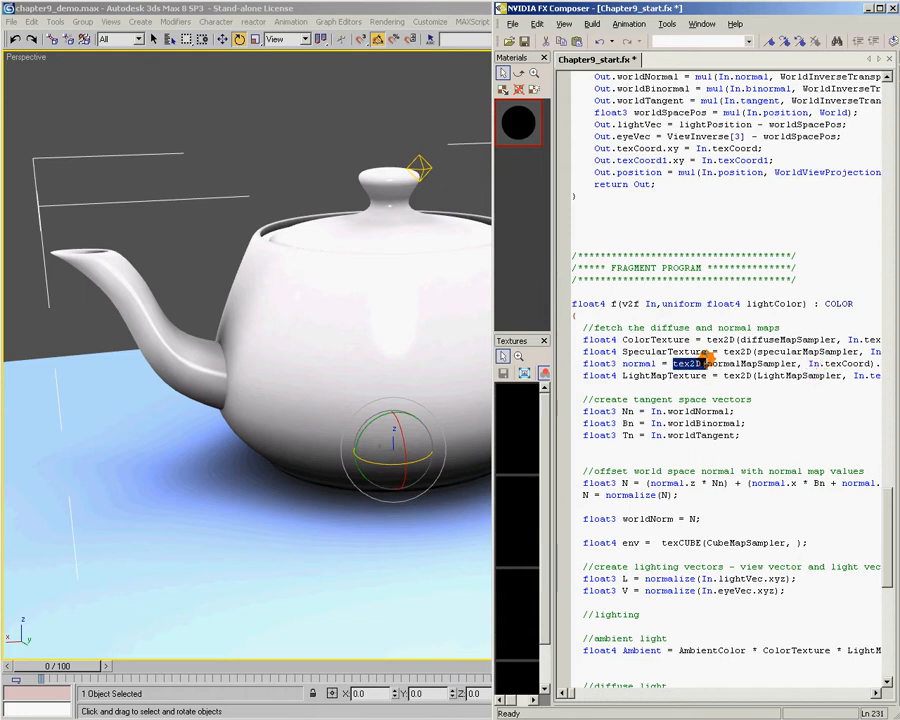
double_click(840, 364)
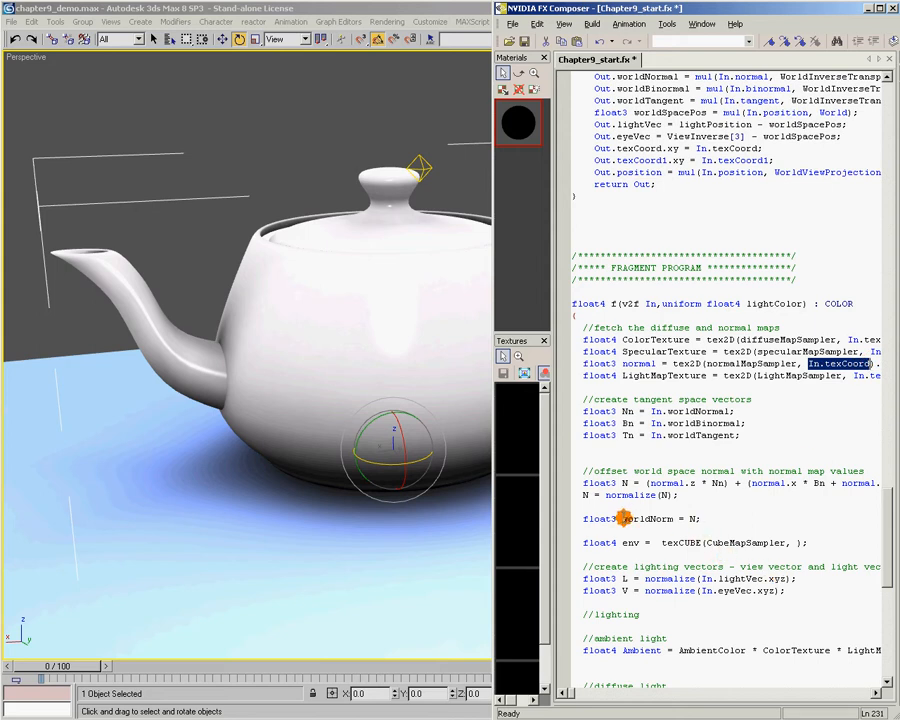
left_click_drag(623, 518, 672, 518)
key("ctrl+c")
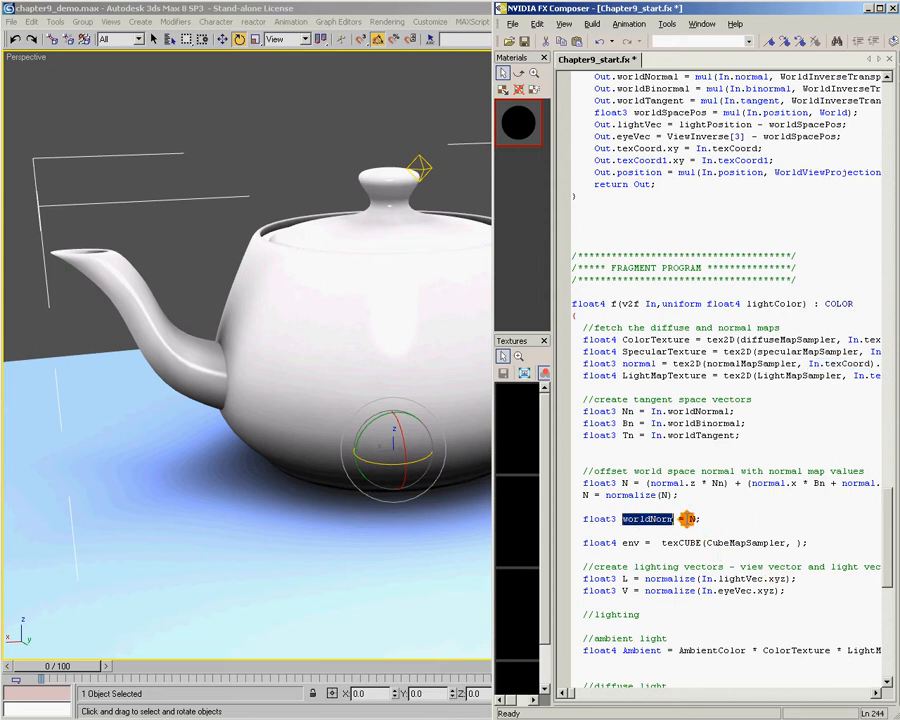
left_click(797, 542)
key("ctrl+v")
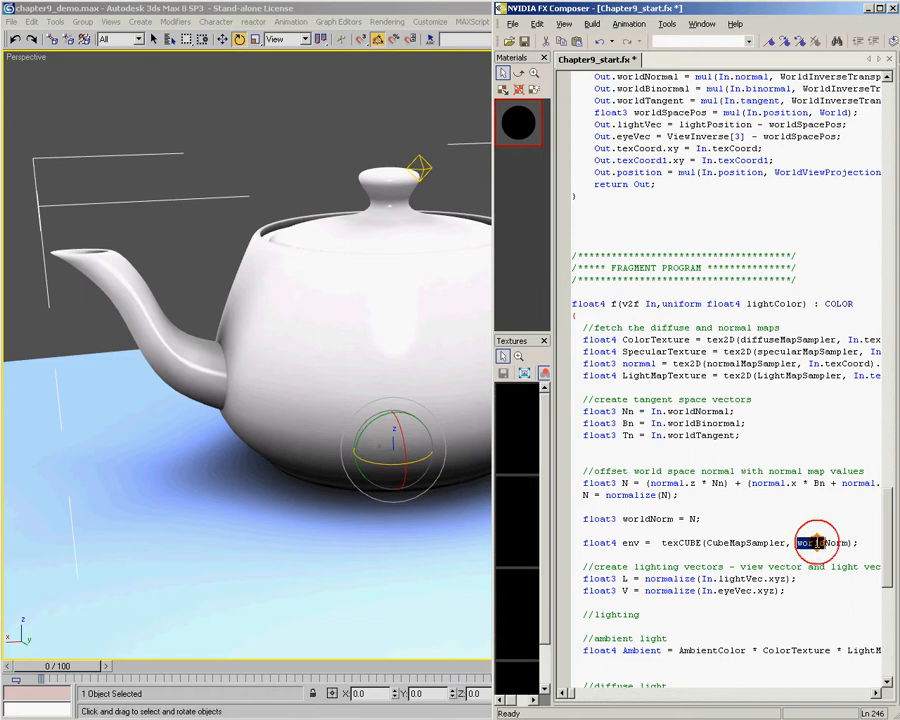
left_click_drag(796, 542, 583, 538)
double_click(830, 542)
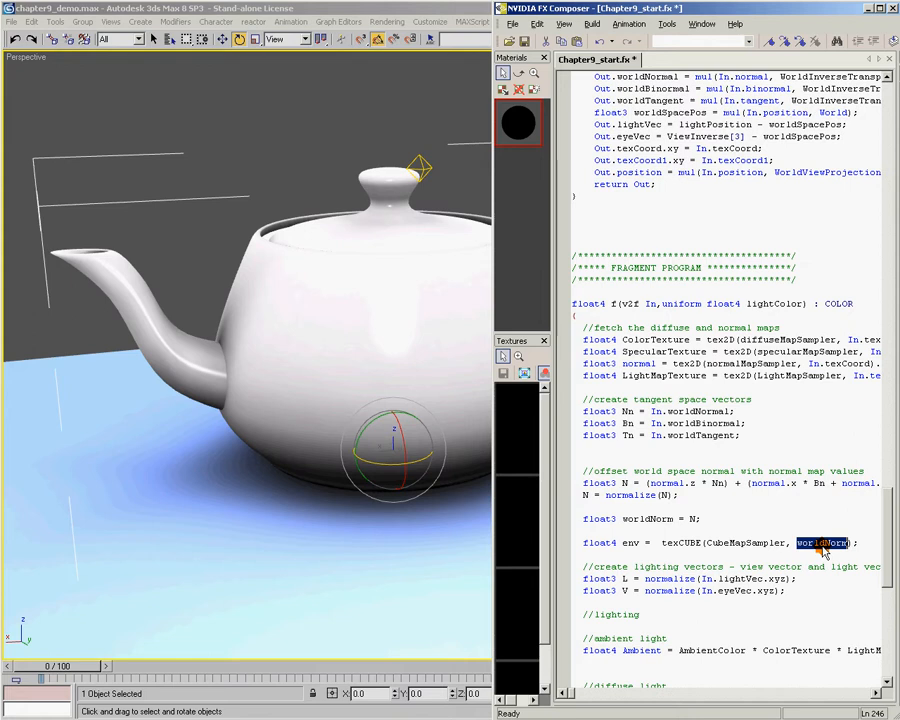
double_click(740, 542)
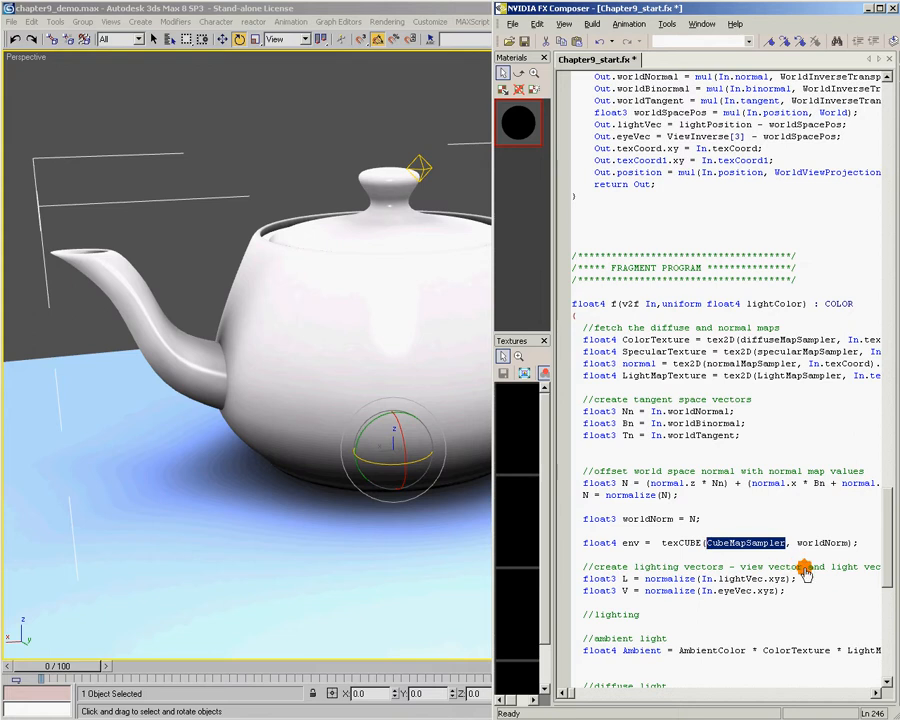
scroll(890, 560, "down", 4)
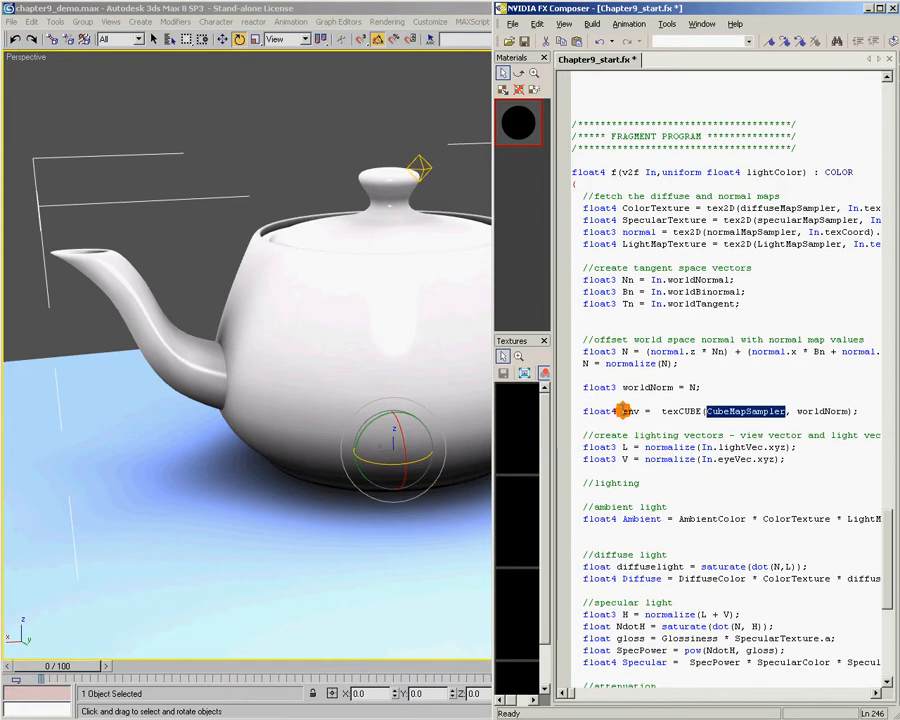
Step: Append * env to the Ambient term and save the shader file
left_click_drag(622, 411, 645, 411)
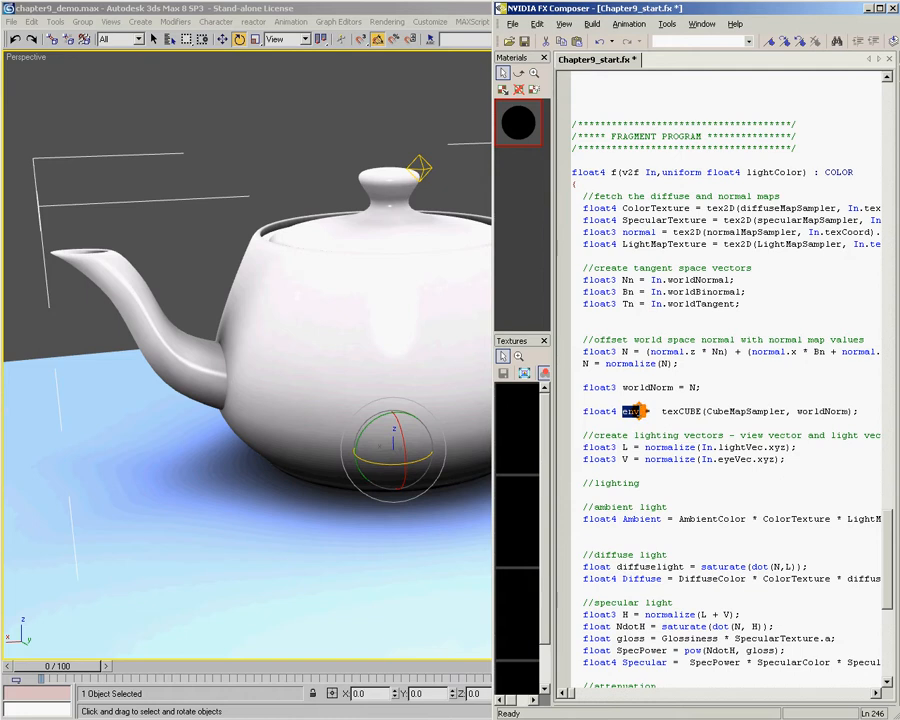
left_click_drag(566, 693, 600, 692)
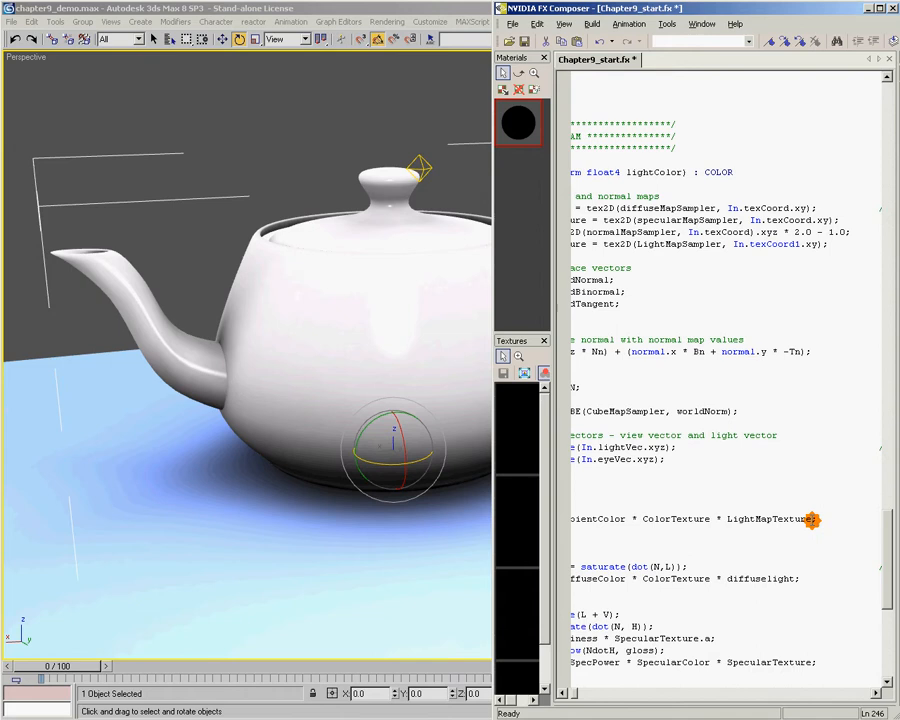
left_click(849, 558)
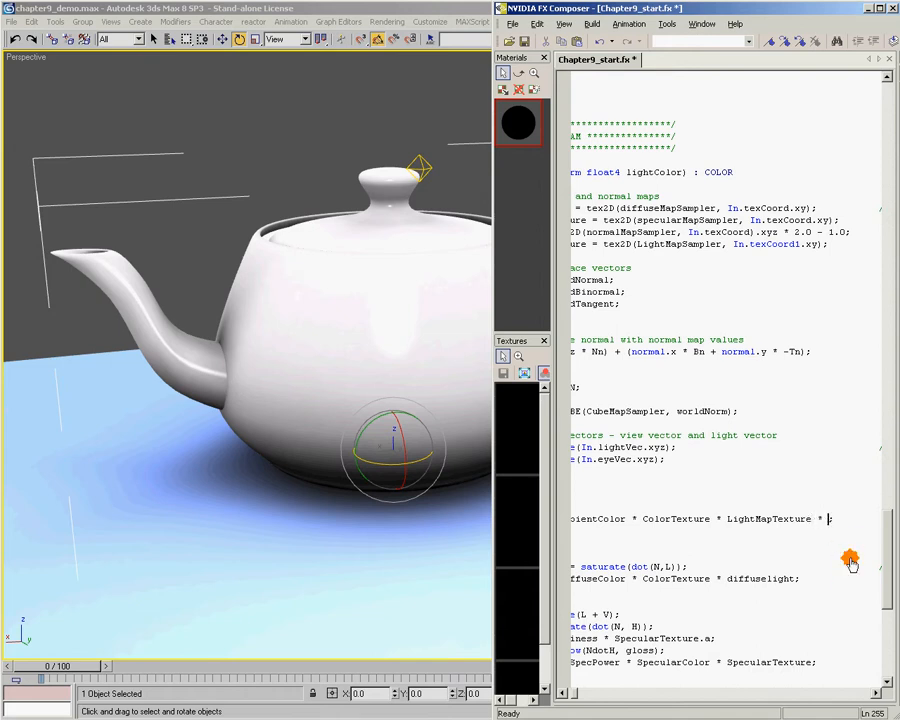
type("env")
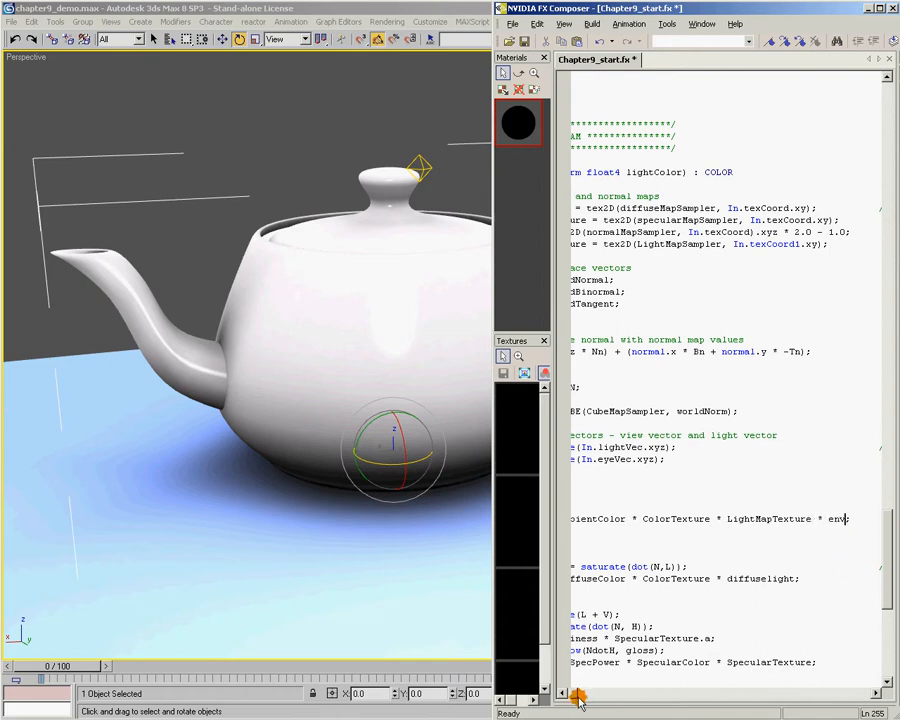
left_click_drag(580, 697, 566, 697)
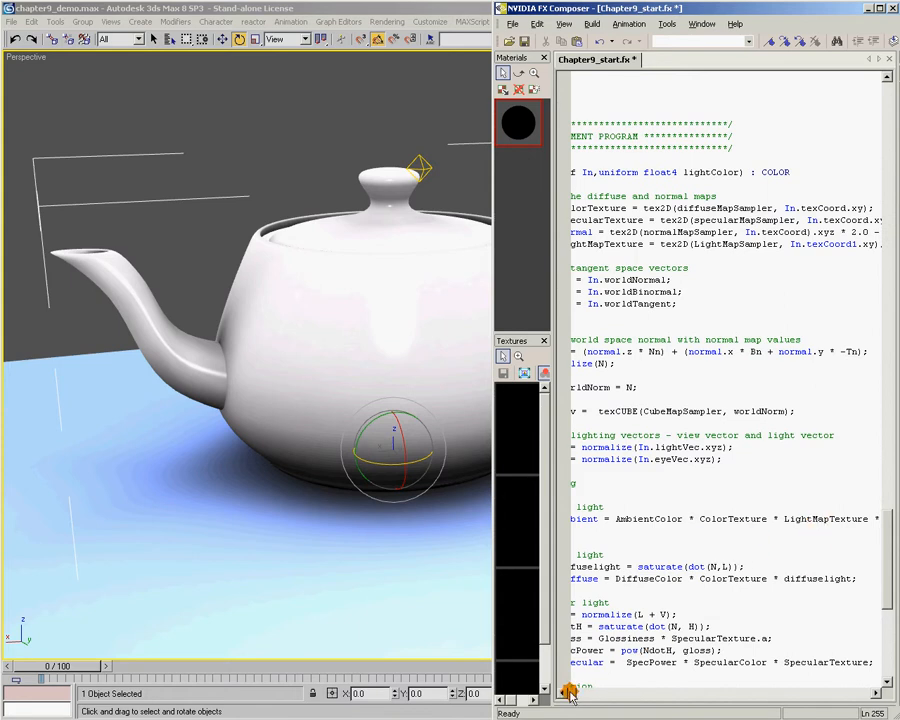
left_click_drag(572, 692, 590, 692)
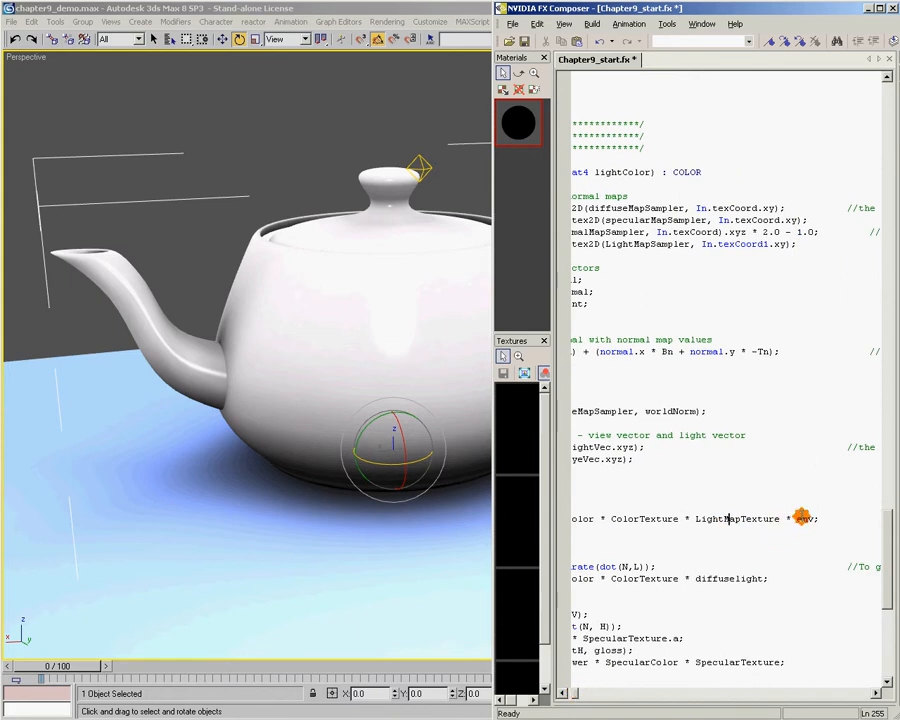
left_click_drag(600, 697, 566, 697)
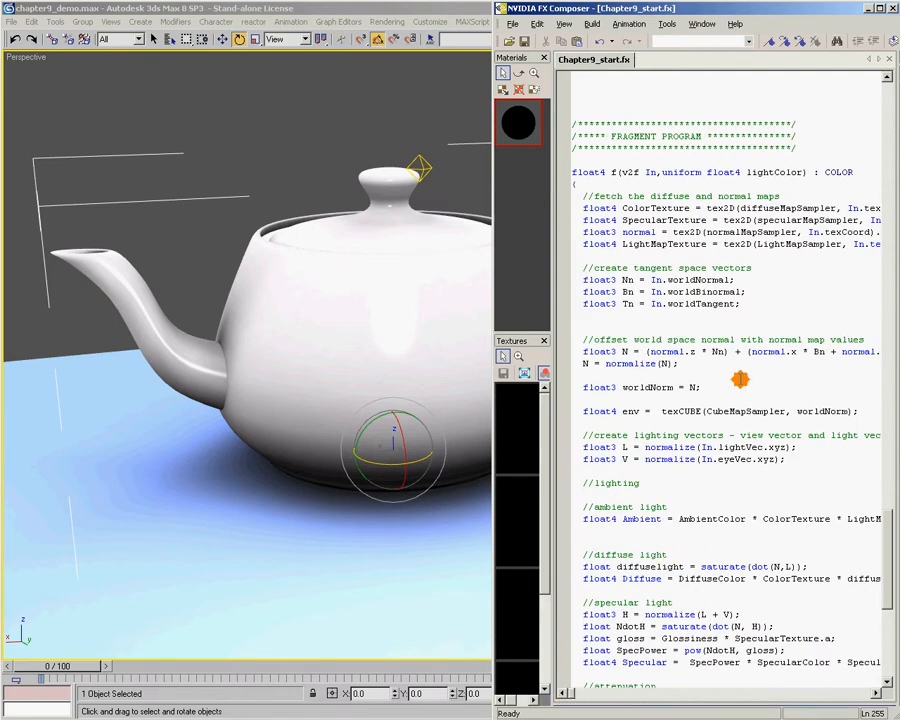
Step: Return to 3ds Max and bring up the file chooser for the Ambient Cube slot
left_click(340, 18)
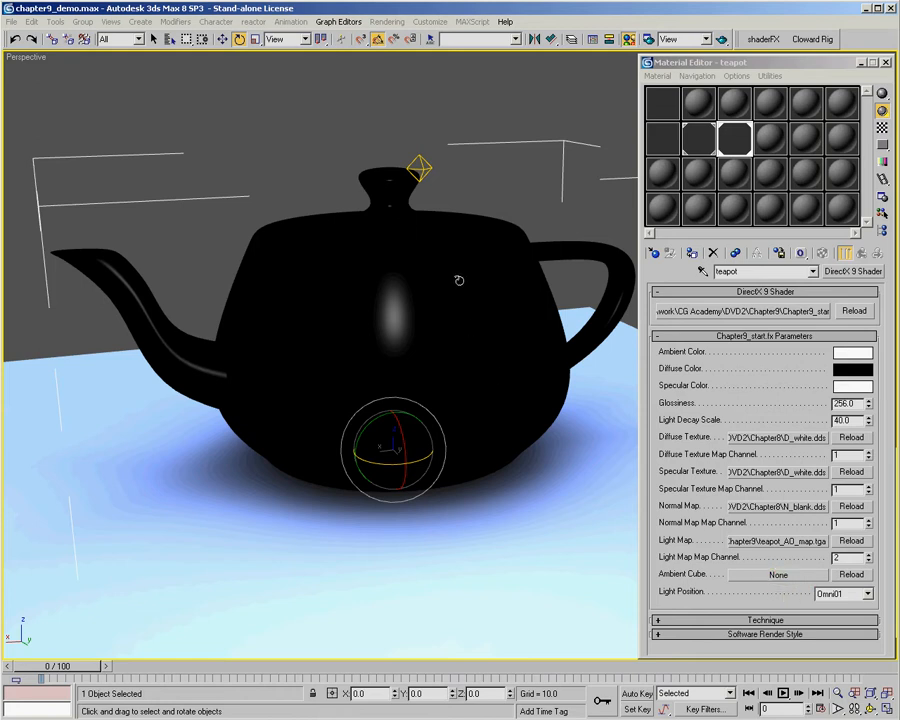
left_click(765, 575)
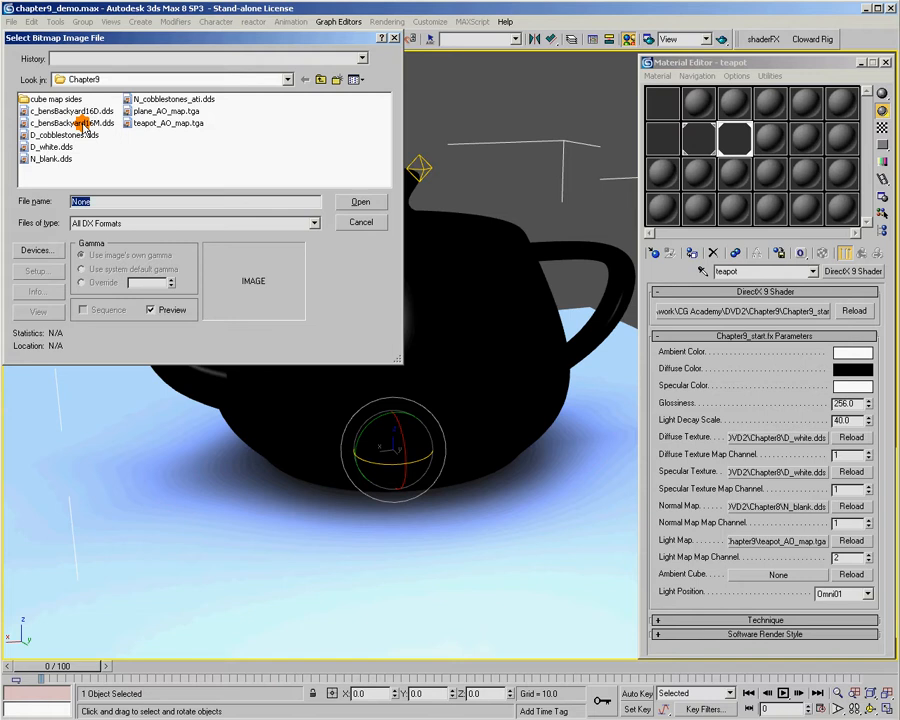
Step: Load c_bensBackyard16M.dds as the ambient cube map and view the blue-shaded teapot
double_click(84, 122)
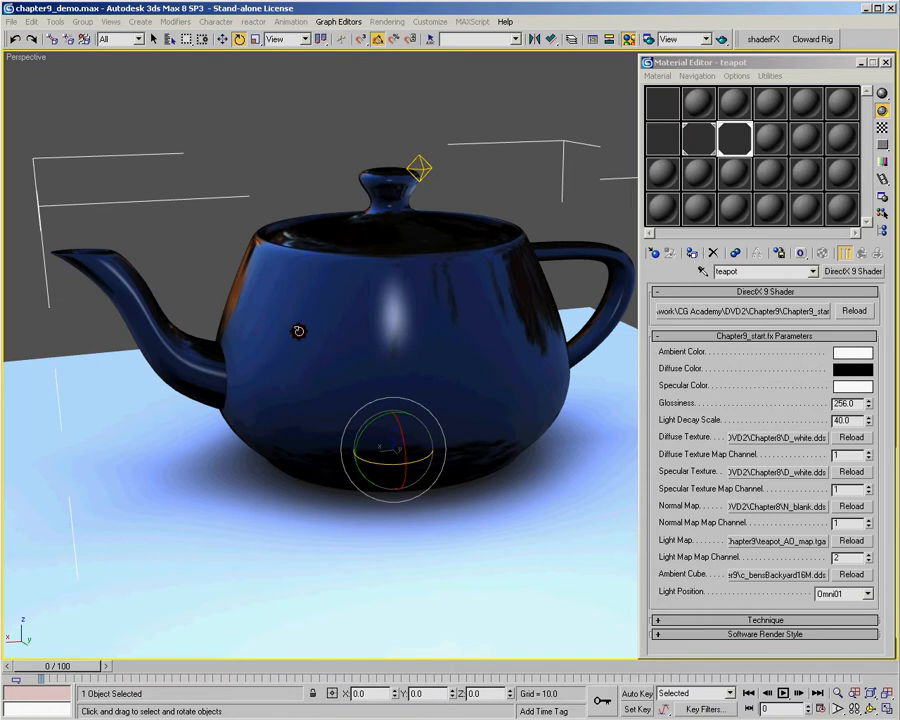
key("ctrl+r")
mouse_move(520, 362)
left_mouse_down()
mouse_move(509, 375)
mouse_move(672, 378)
mouse_move(596, 378)
left_mouse_up()
key("e")
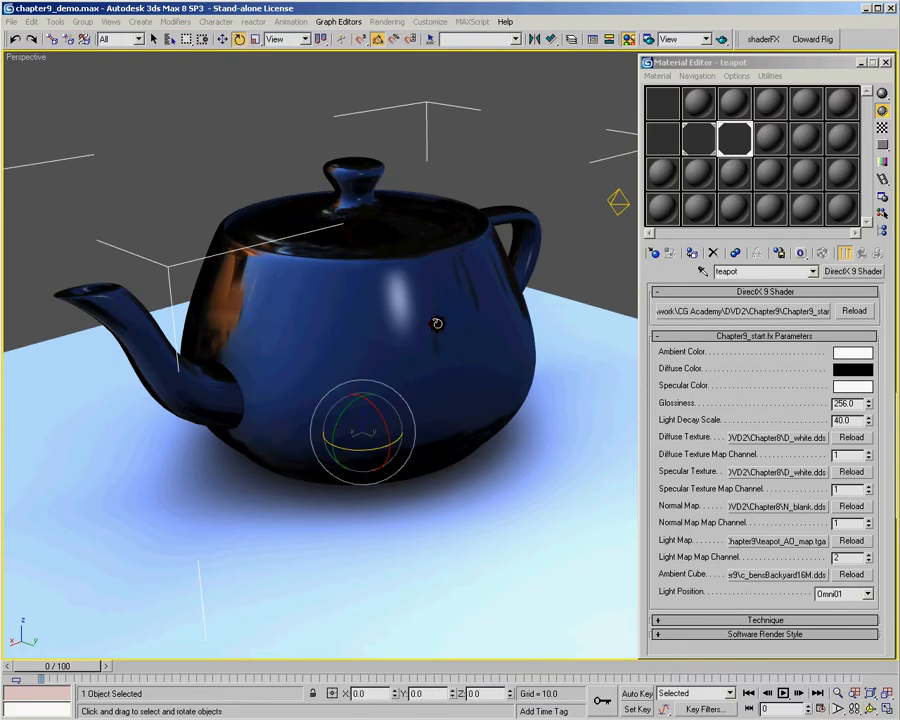
left_click(568, 150)
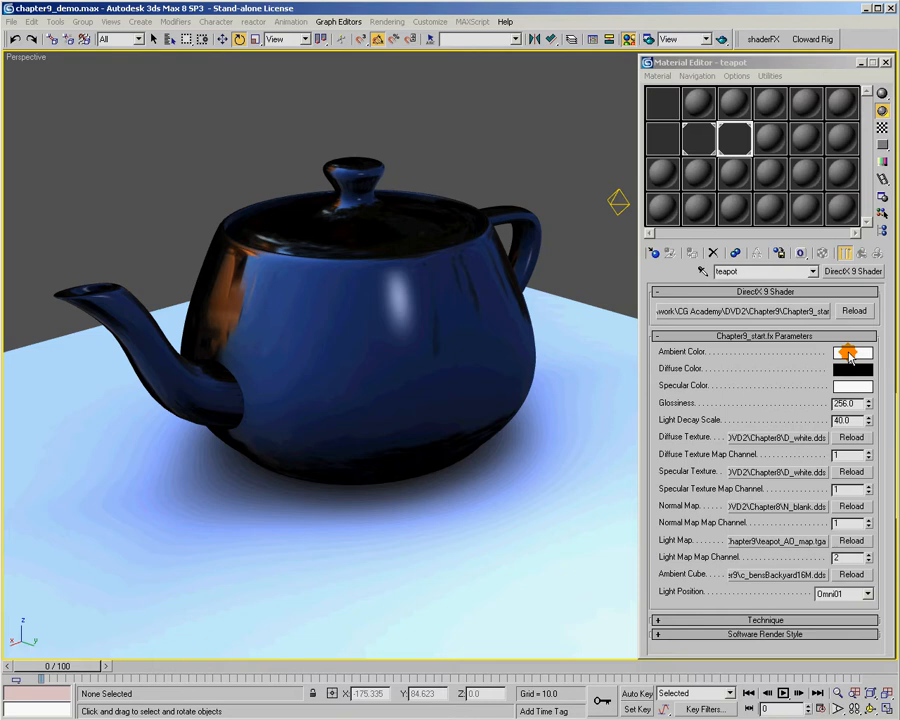
Step: Set the Ambient Color to 4.0 red, 4.0 green and 4.0 blue in the Color Selector
left_click(848, 353)
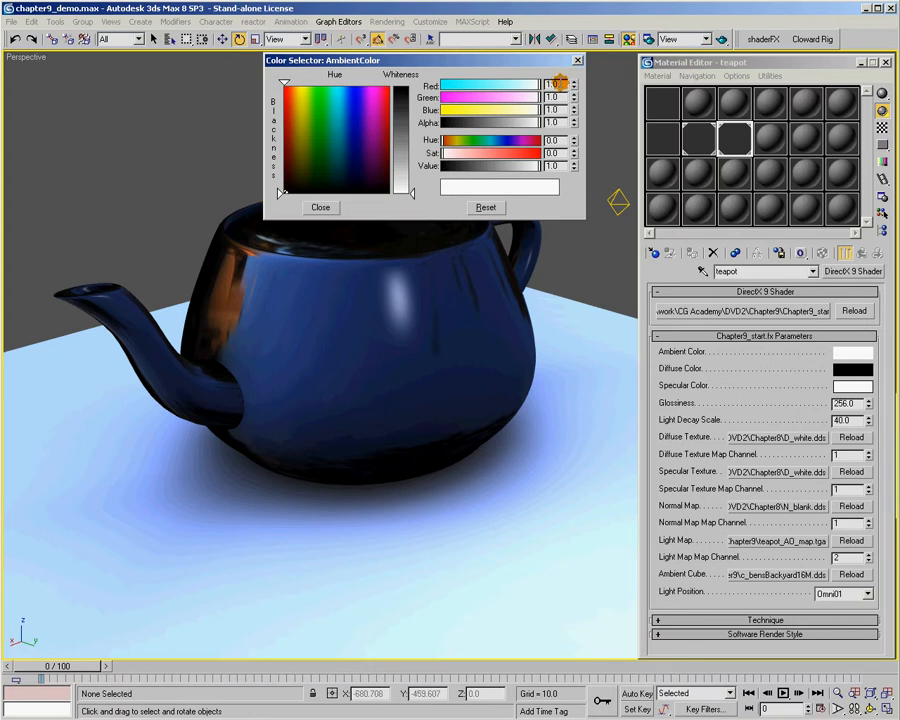
double_click(552, 85)
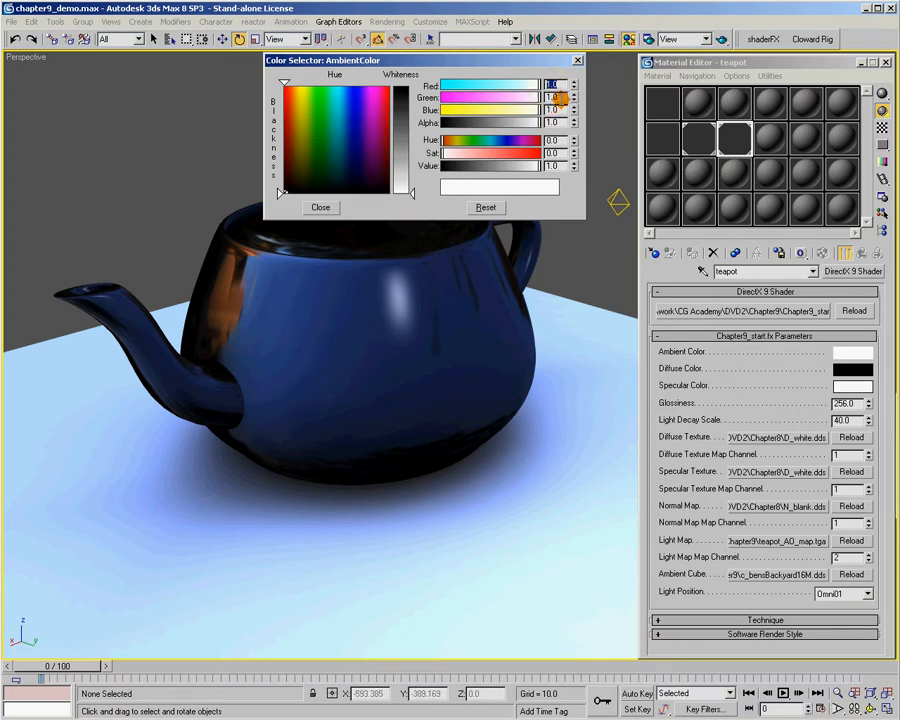
type("4")
double_click(552, 97)
type("4")
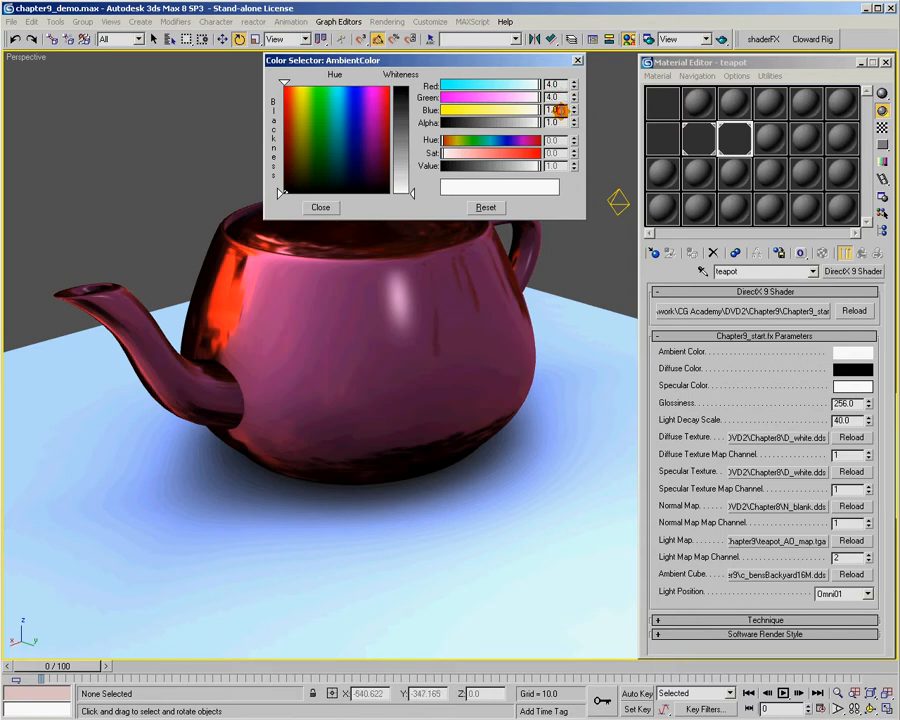
key("Tab")
type("4")
key("Tab")
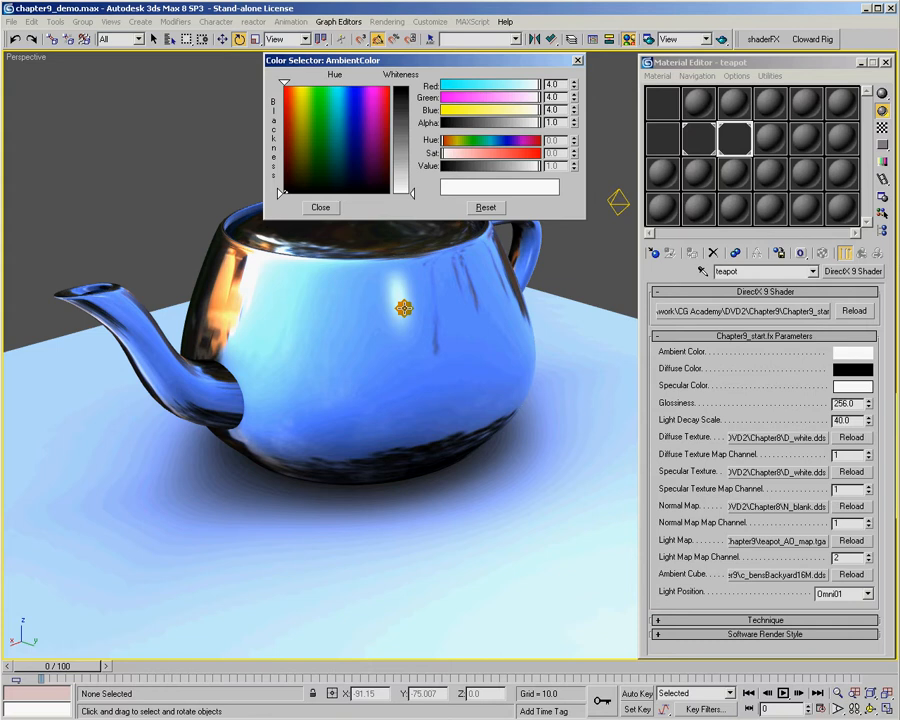
left_click(320, 207)
key("ctrl+r")
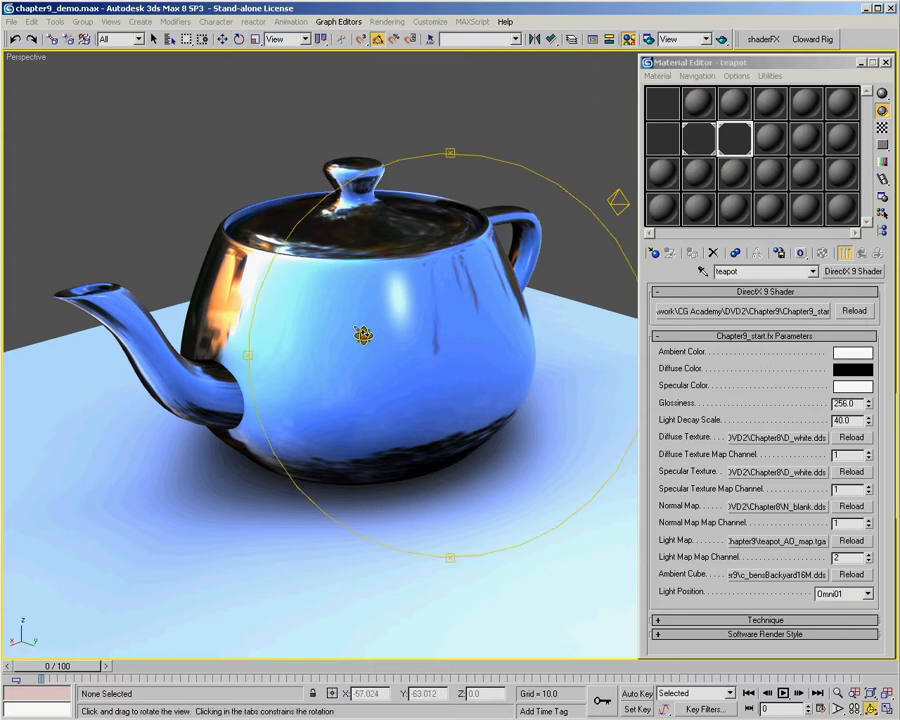
mouse_move(363, 335)
left_mouse_down()
mouse_move(222, 321)
mouse_move(200, 290)
left_mouse_up()
key("ctrl+p")
middle_click_drag(430, 285, 408, 295)
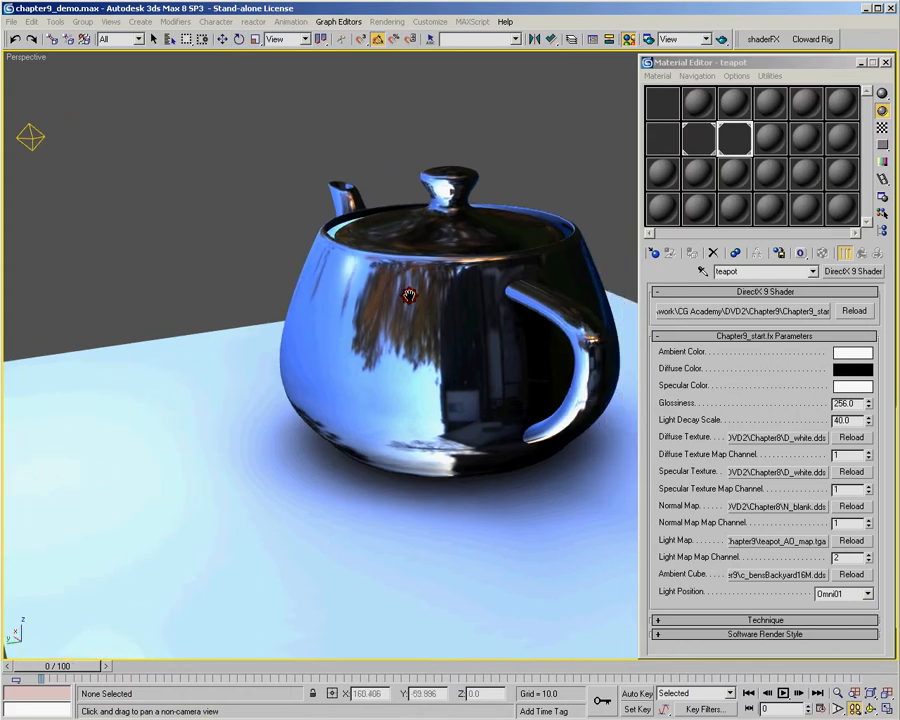
key("e")
left_click(405, 300)
key("ctrl+r")
scroll(393, 350, "up", 1)
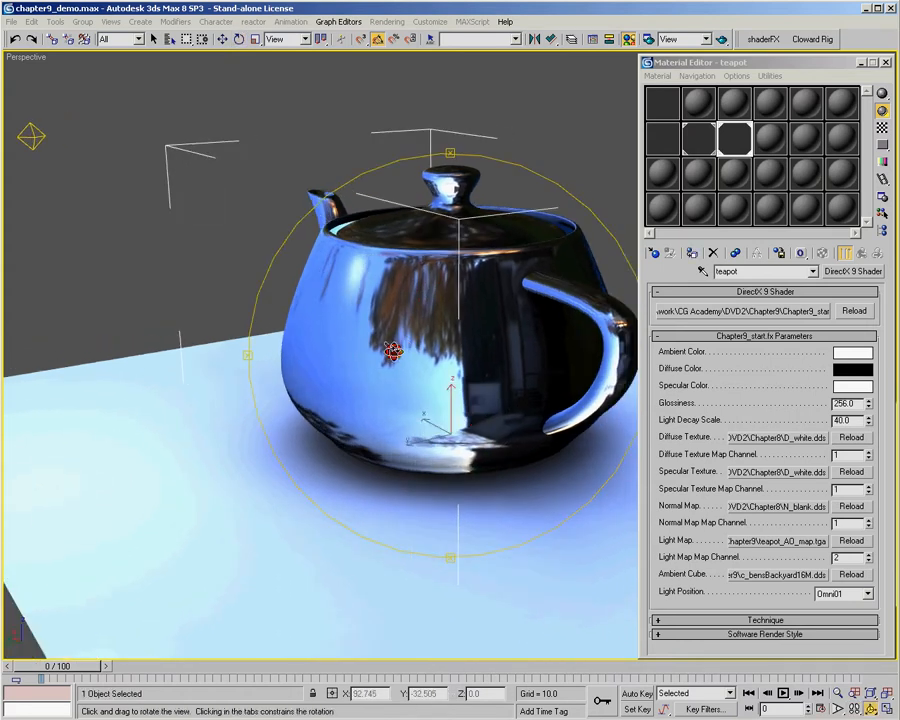
left_click_drag(393, 350, 380, 340)
key("e")
mouse_move(437, 425)
left_mouse_down()
mouse_move(427, 418)
mouse_move(432, 424)
left_mouse_up()
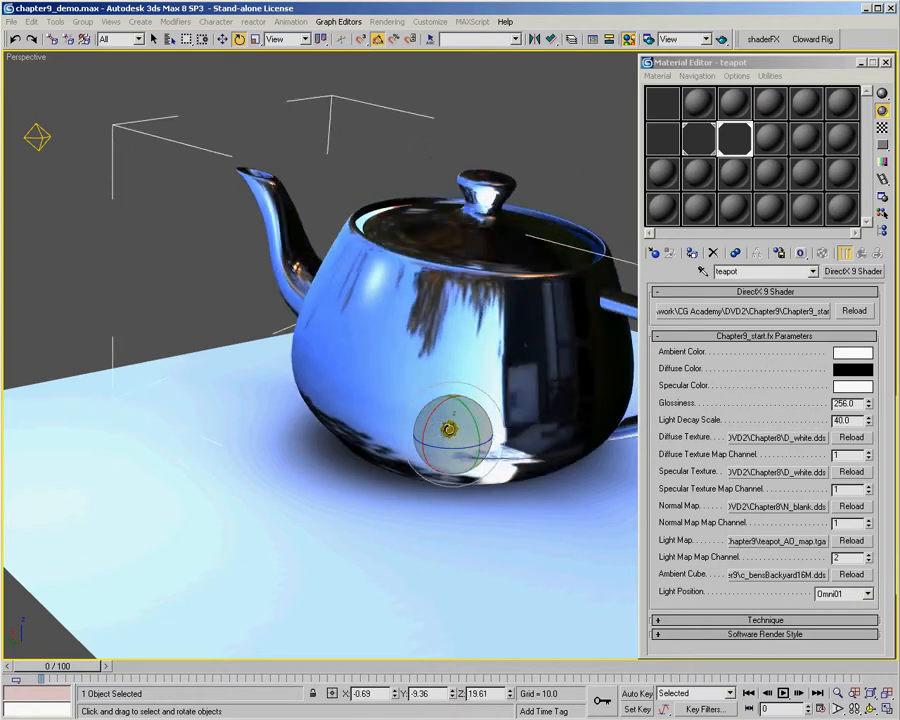
mouse_move(445, 372)
left_mouse_down()
mouse_move(405, 362)
mouse_move(432, 358)
mouse_move(430, 365)
left_mouse_up()
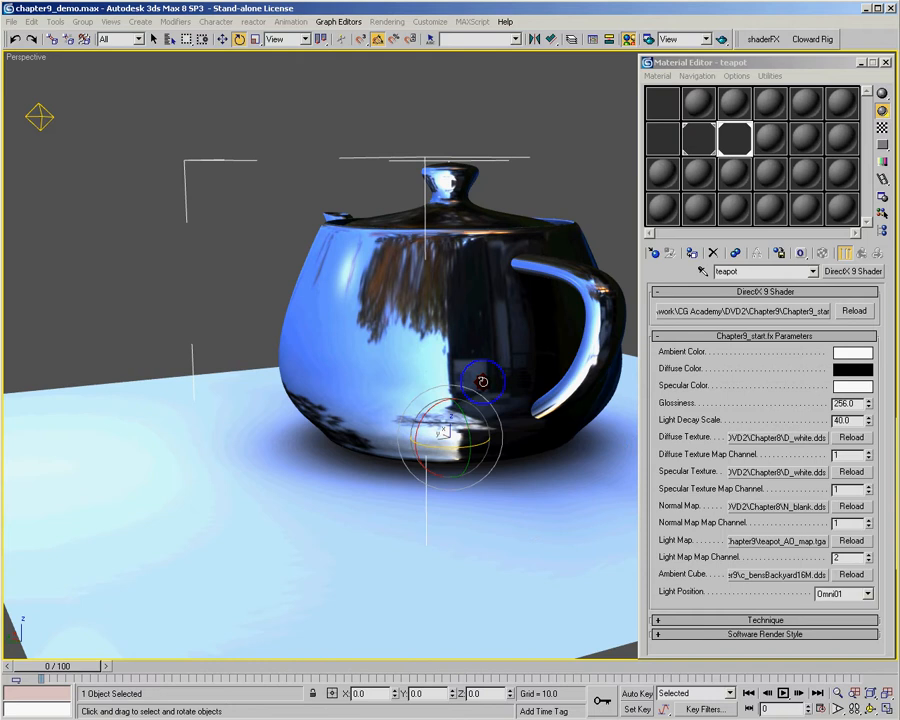
scroll(430, 365, "up", 3)
middle_click_drag(465, 320, 472, 332)
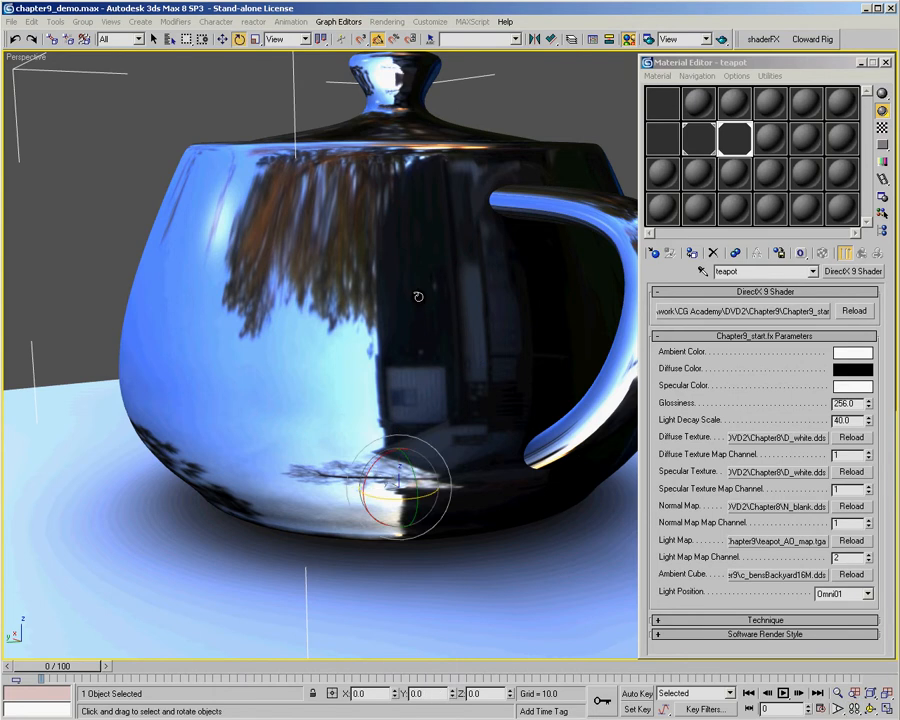
scroll(370, 235, "down", 3)
middle_click_drag(365, 330, 430, 344, "alt")
mouse_move(430, 344)
left_mouse_down()
mouse_move(270, 338)
mouse_move(370, 345)
left_mouse_up()
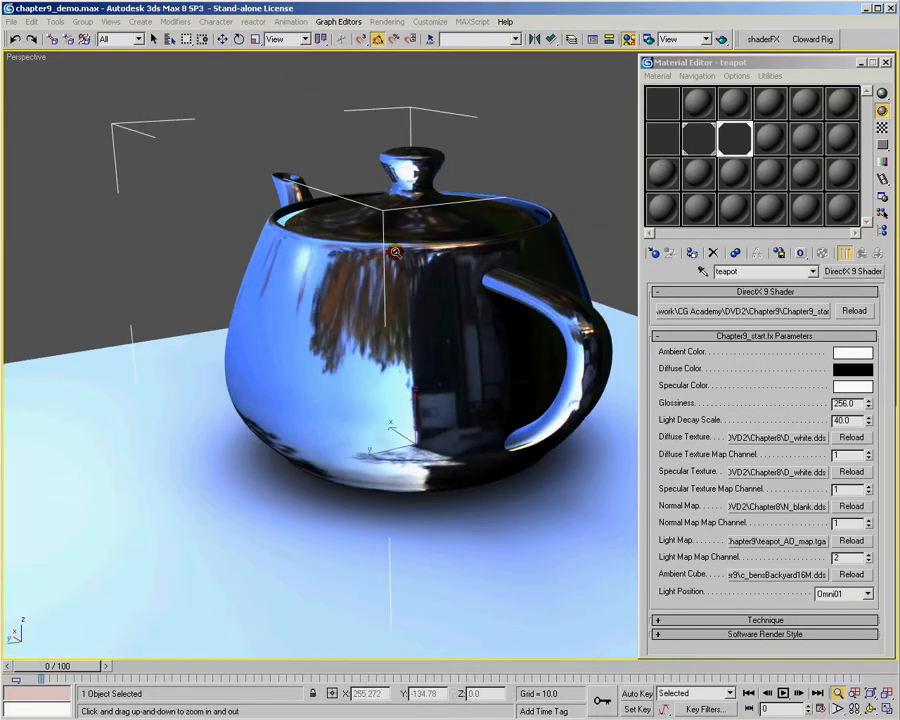
scroll(370, 345, "down", 3)
scroll(370, 345, "down", 2)
left_click(343, 152)
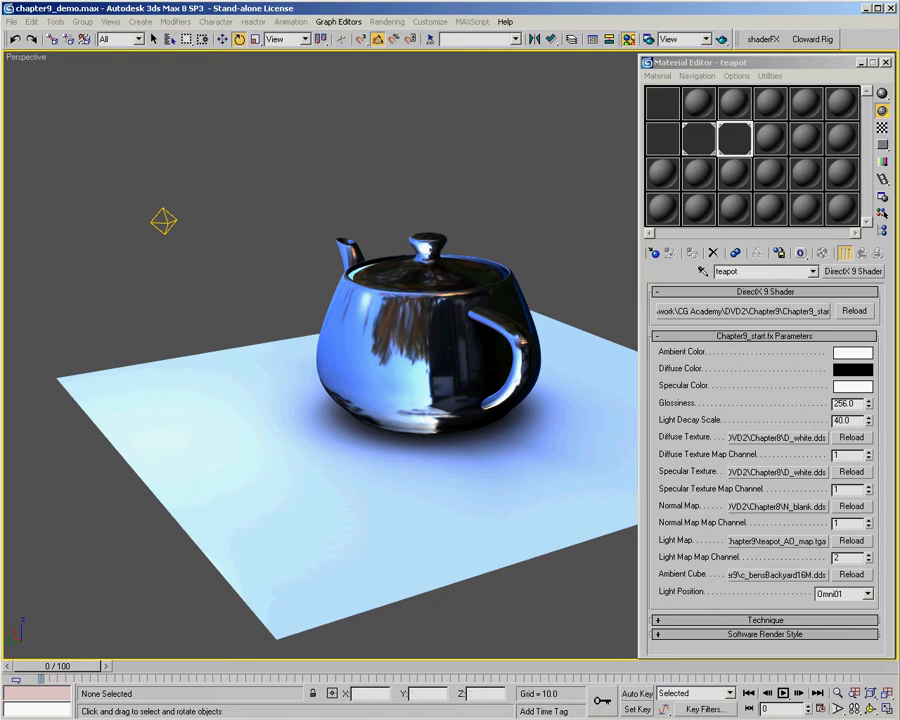
Step: Switch to FX Composer to change the lookup normal to N.xzy
key("alt+Tab")
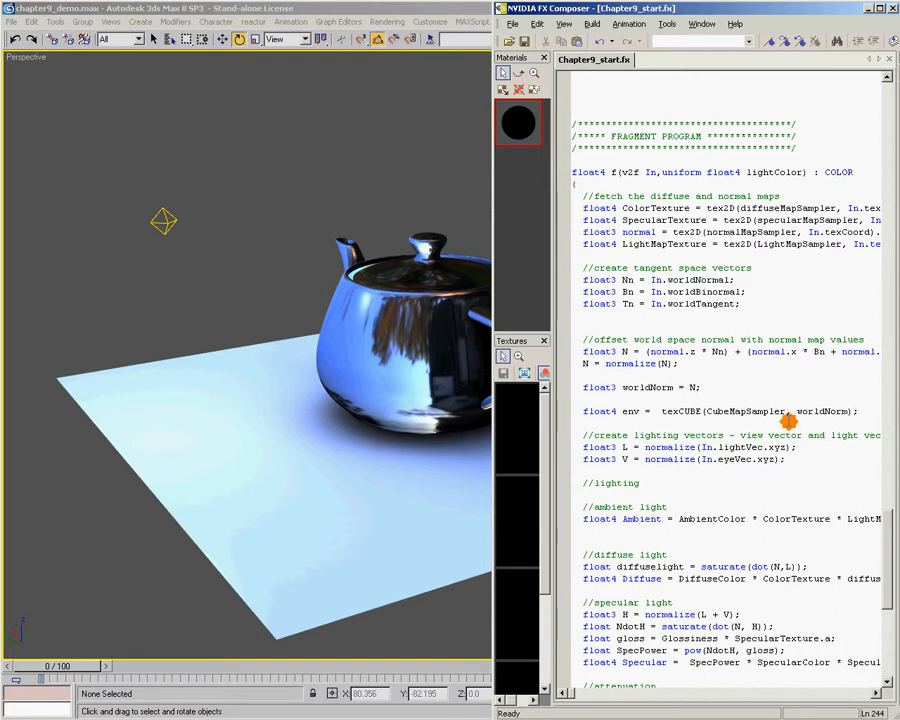
type(".xz")
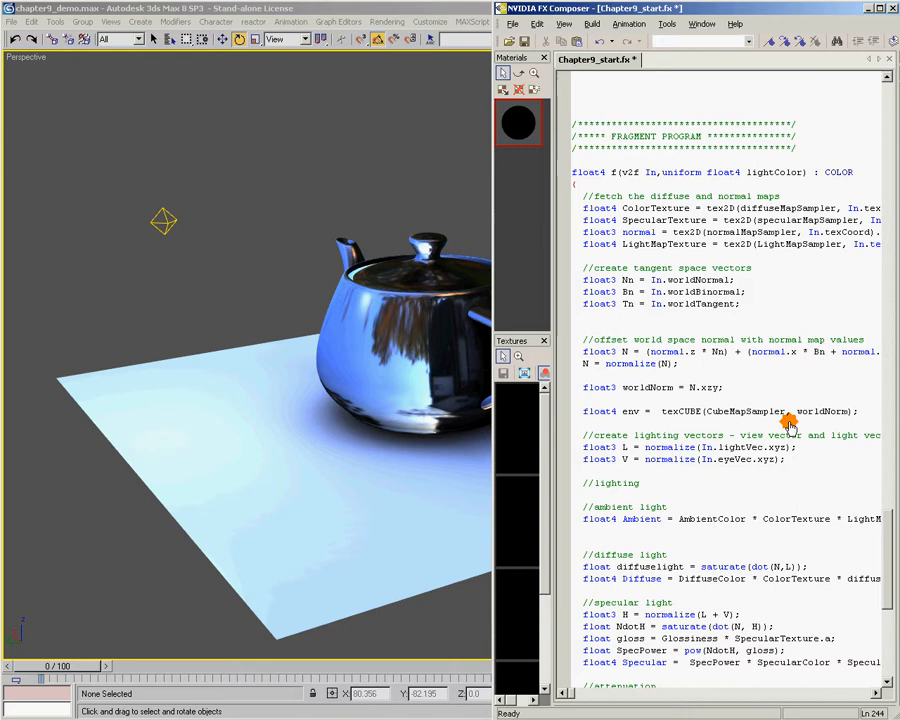
type("y")
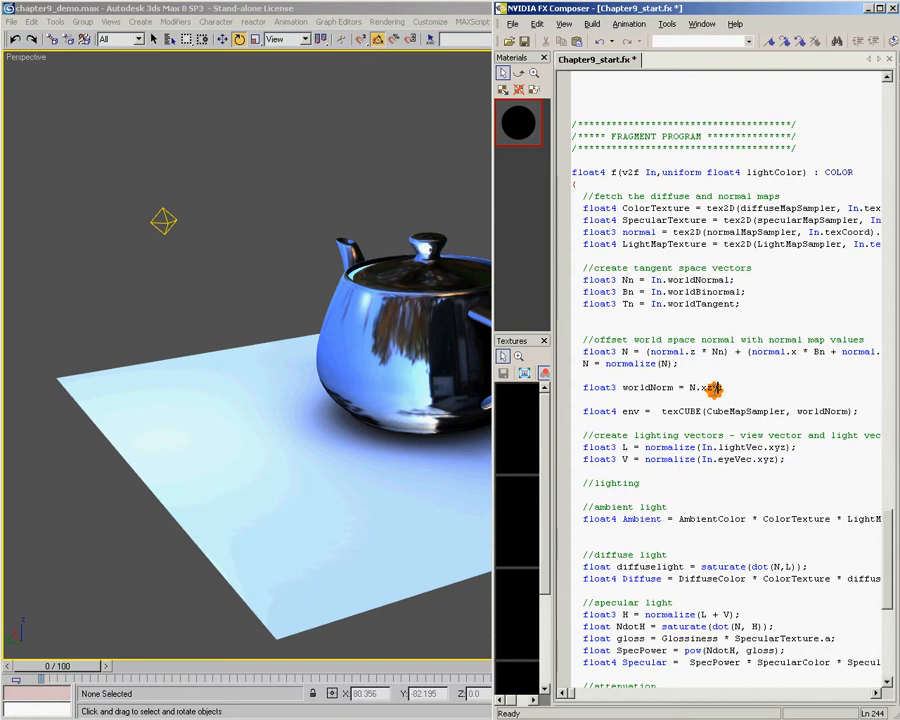
Step: Orbit around the teapot and rotate it in place to examine the reoriented reflection
left_click(445, 12)
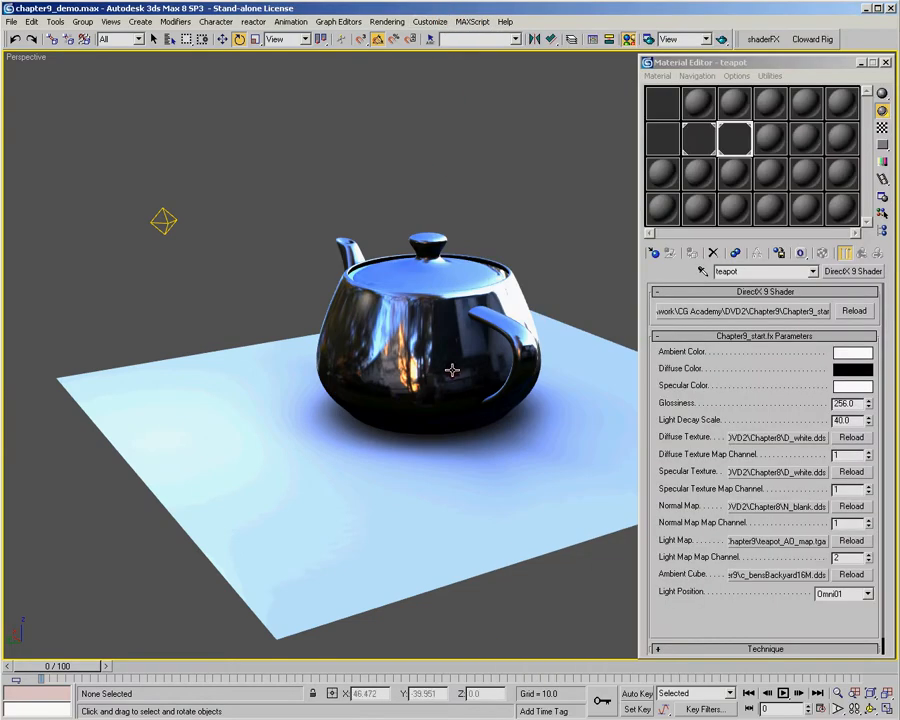
key("ctrl+r")
mouse_move(520, 370)
left_mouse_down()
mouse_move(332, 372)
mouse_move(598, 382)
mouse_move(598, 370)
mouse_move(592, 378)
mouse_move(630, 360)
mouse_move(650, 330)
left_mouse_up()
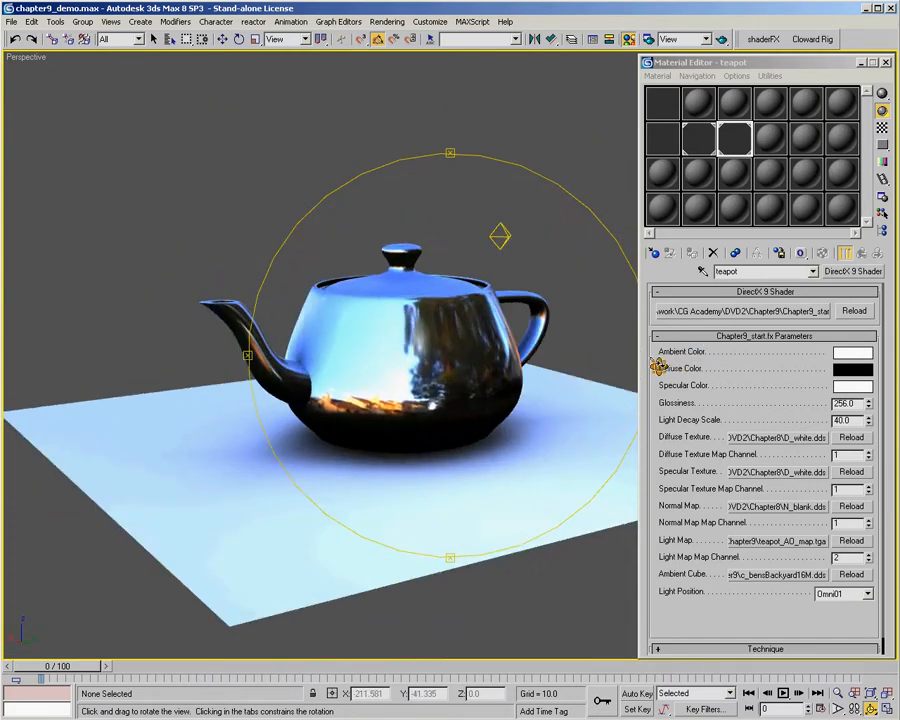
right_click(470, 270)
left_click(397, 425)
mouse_move(397, 425)
left_mouse_down()
mouse_move(397, 440)
mouse_move(358, 423)
mouse_move(466, 430)
mouse_move(385, 418)
mouse_move(371, 425)
mouse_move(380, 428)
left_mouse_up()
Step: Alternate orbiting and tilting the teapot to confirm trees and sky reflect upright
key("f")
left_click_drag(433, 337, 380, 300)
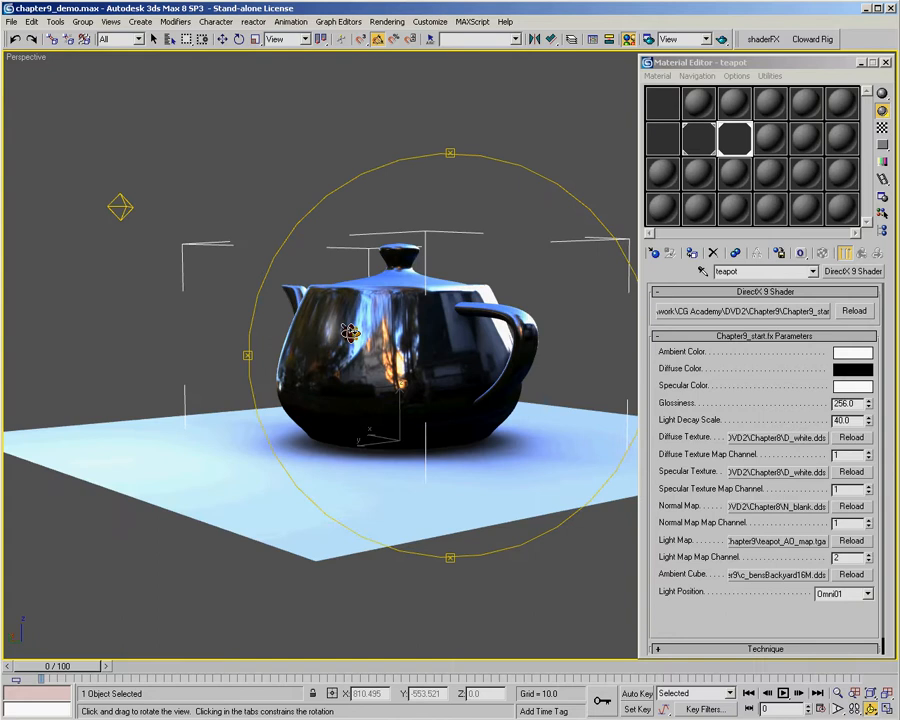
key("e")
mouse_move(395, 435)
left_mouse_down()
mouse_move(400, 445)
mouse_move(420, 360)
mouse_move(465, 330)
left_mouse_up()
key("ctrl+r")
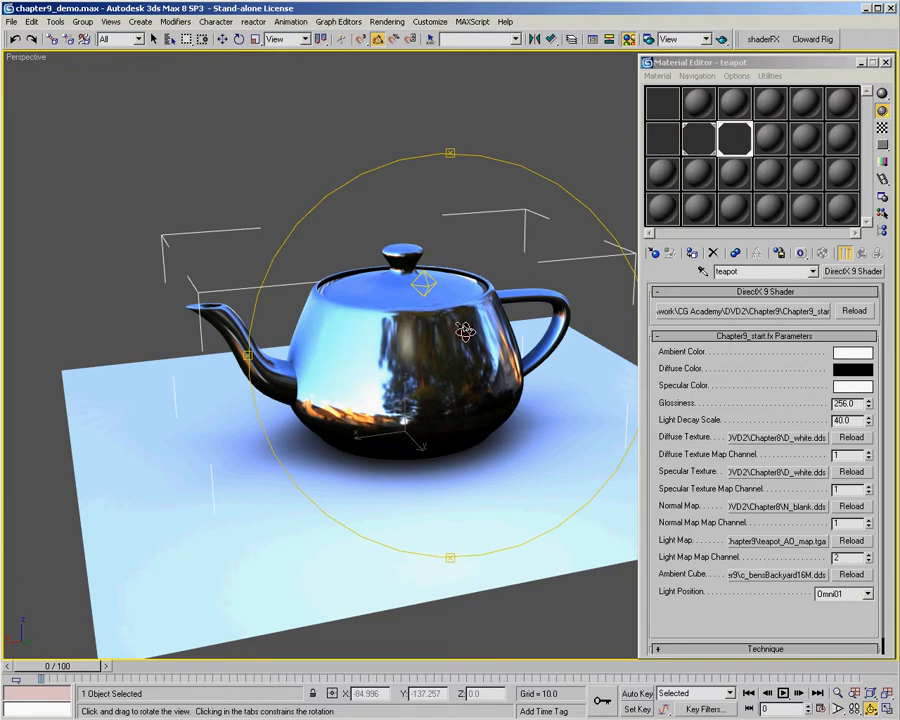
key("e")
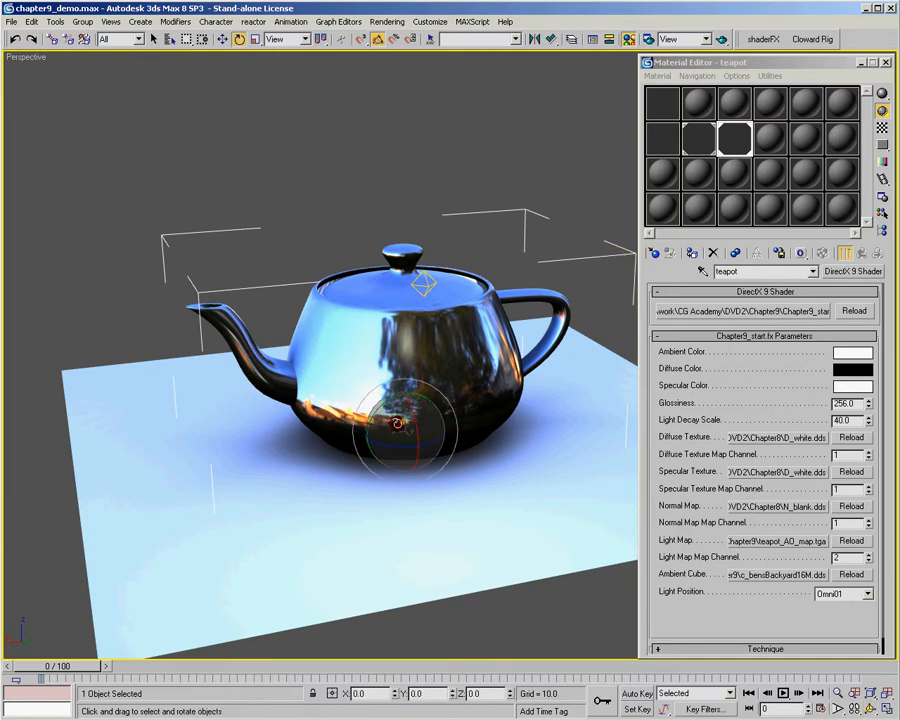
mouse_move(400, 430)
left_mouse_down()
mouse_move(388, 400)
mouse_move(390, 438)
mouse_move(420, 414)
mouse_move(397, 420)
mouse_move(397, 437)
mouse_move(200, 250)
mouse_move(245, 362)
mouse_move(408, 185)
left_mouse_up()
key("ctrl+r")
right_click(408, 185)
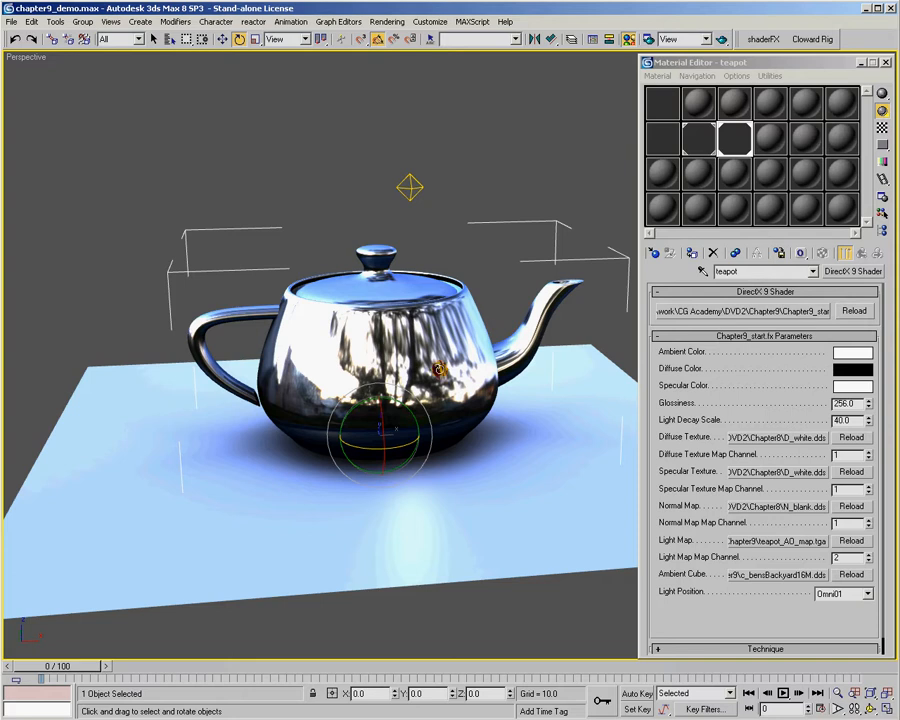
key("ctrl+r")
mouse_move(500, 400)
left_mouse_down()
mouse_move(535, 420)
mouse_move(488, 425)
left_mouse_up()
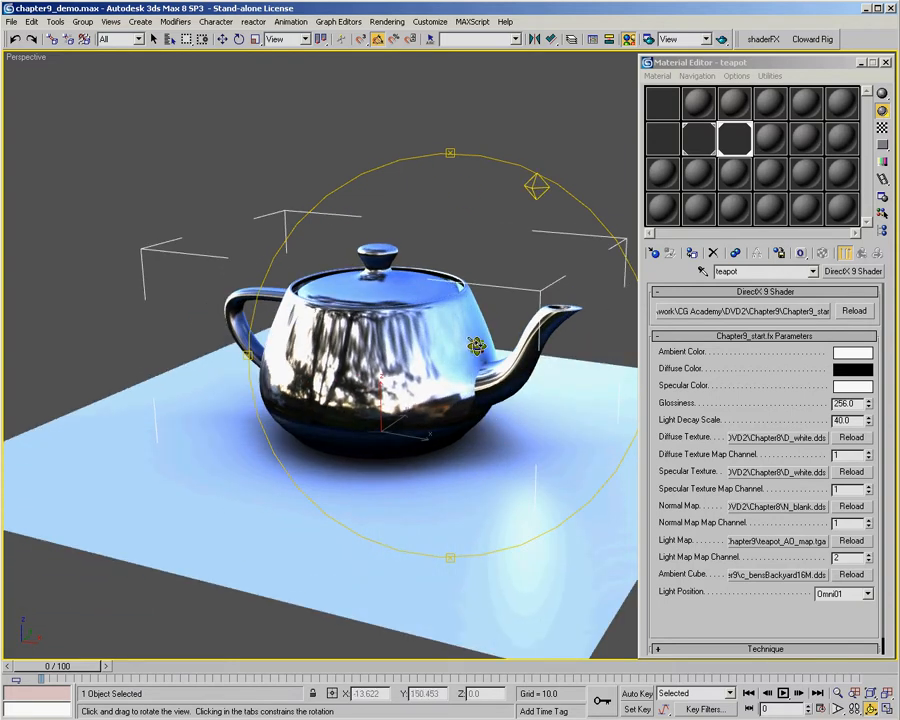
key("e")
left_click(352, 140)
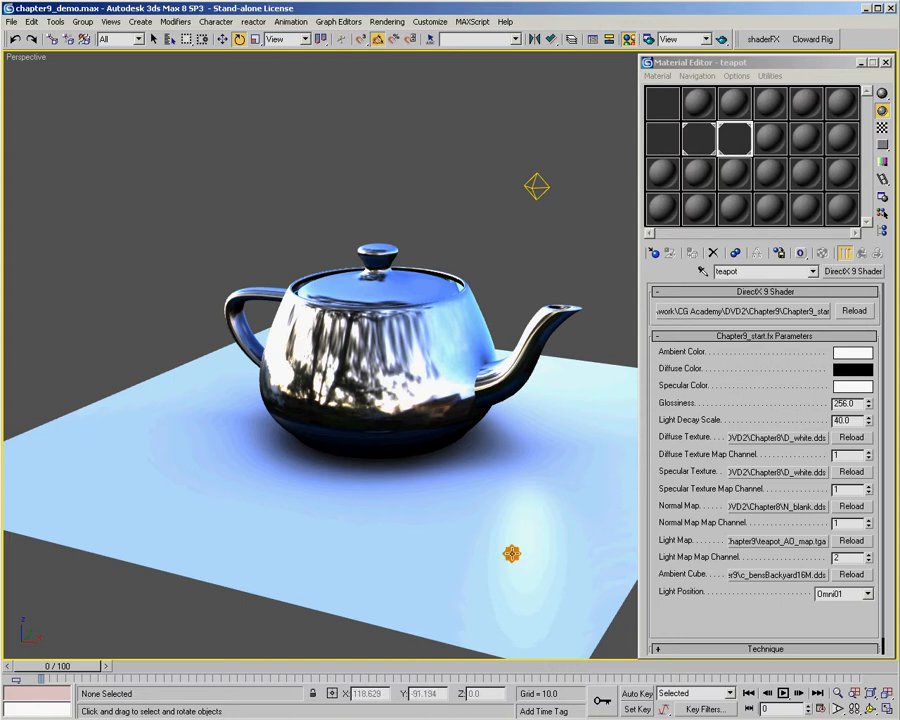
Step: Load c_bensBackyard16D.dds as the Ambient Cube map and view the softly lit teapot
left_click(773, 575)
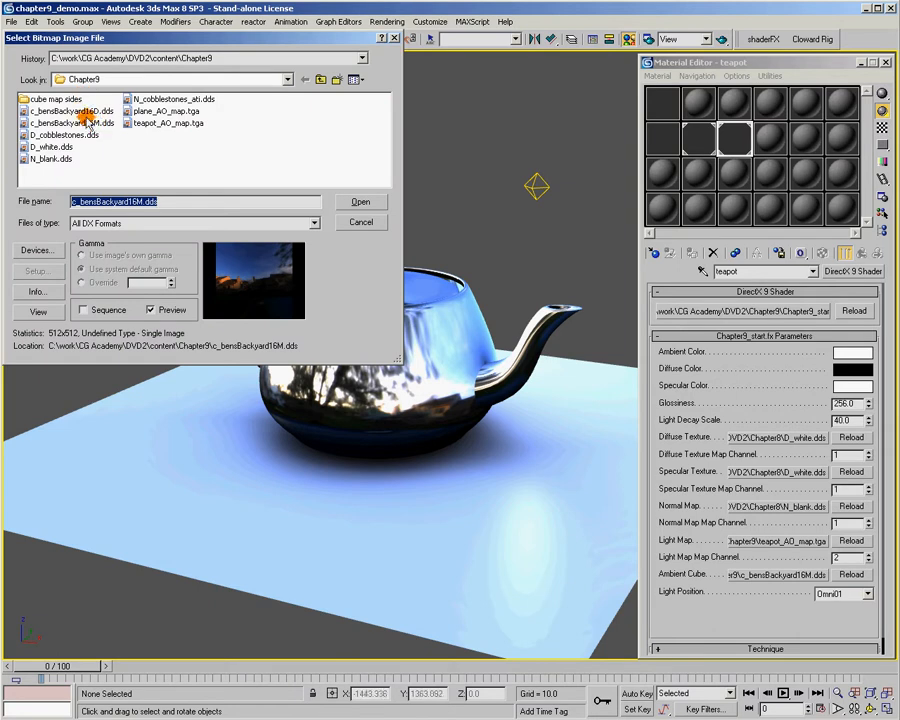
left_click(70, 111)
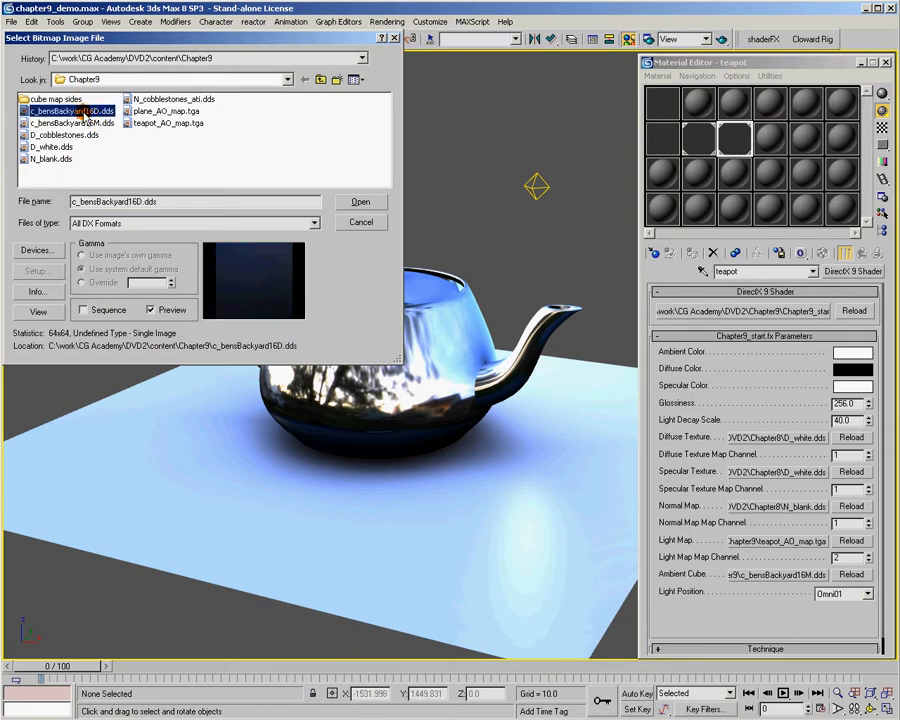
double_click(88, 111)
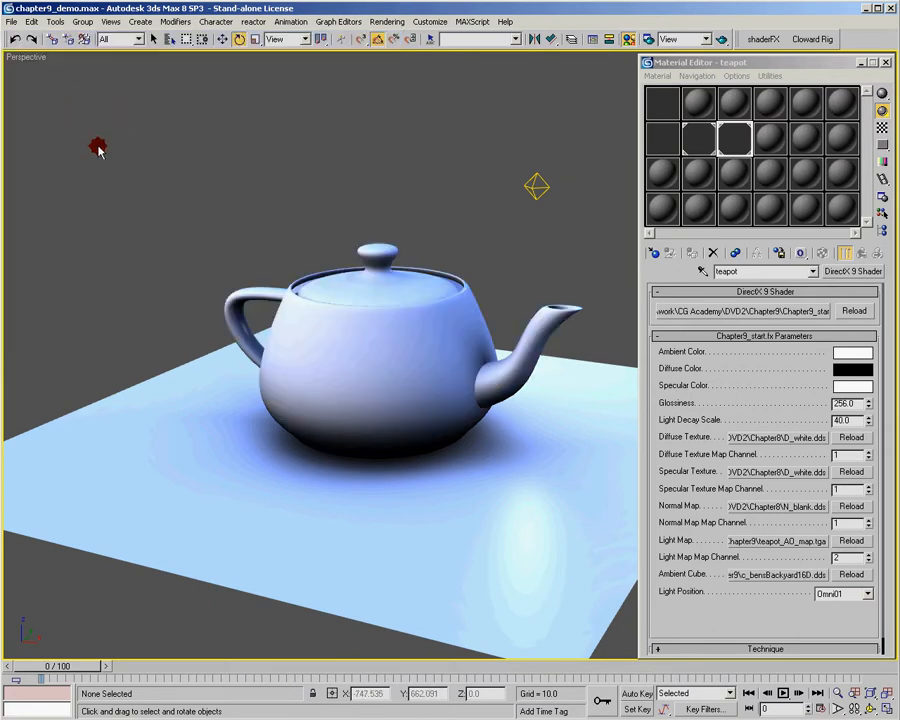
mouse_move(345, 400)
middle_mouse_down("alt")
mouse_move(412, 404)
mouse_move(335, 400)
middle_mouse_up("alt")
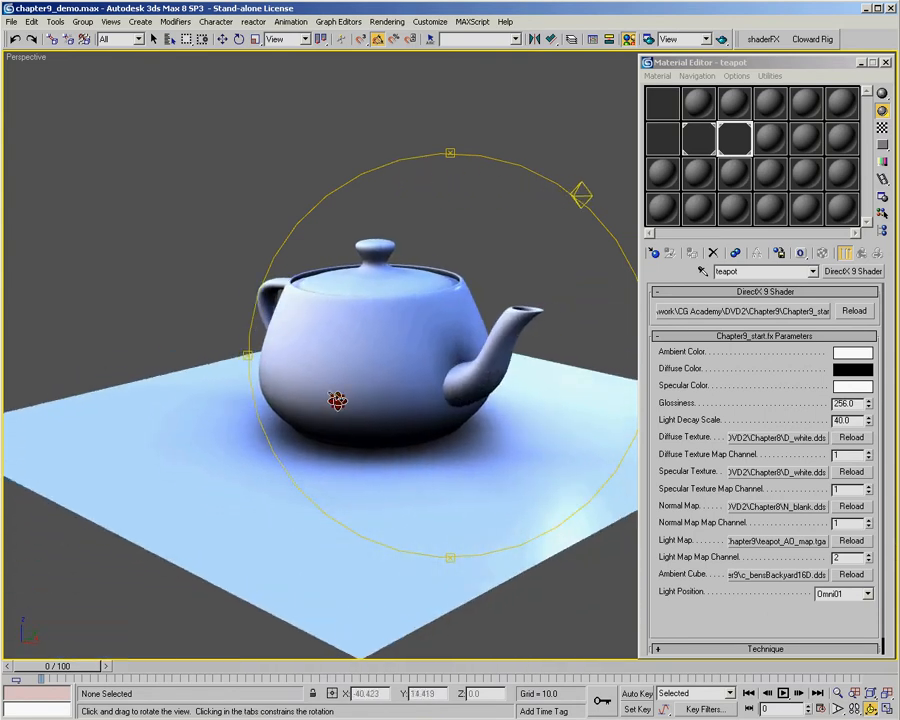
scroll(400, 355, "up", 3)
mouse_move(400, 355)
middle_mouse_down()
mouse_move(378, 357)
mouse_move(406, 323)
middle_mouse_up()
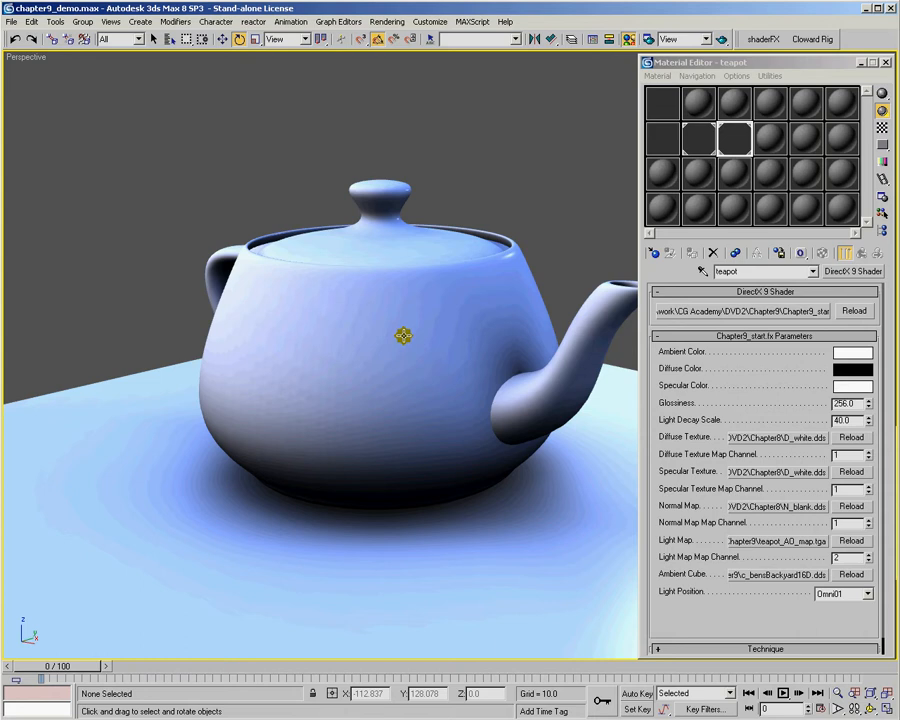
left_click(403, 336)
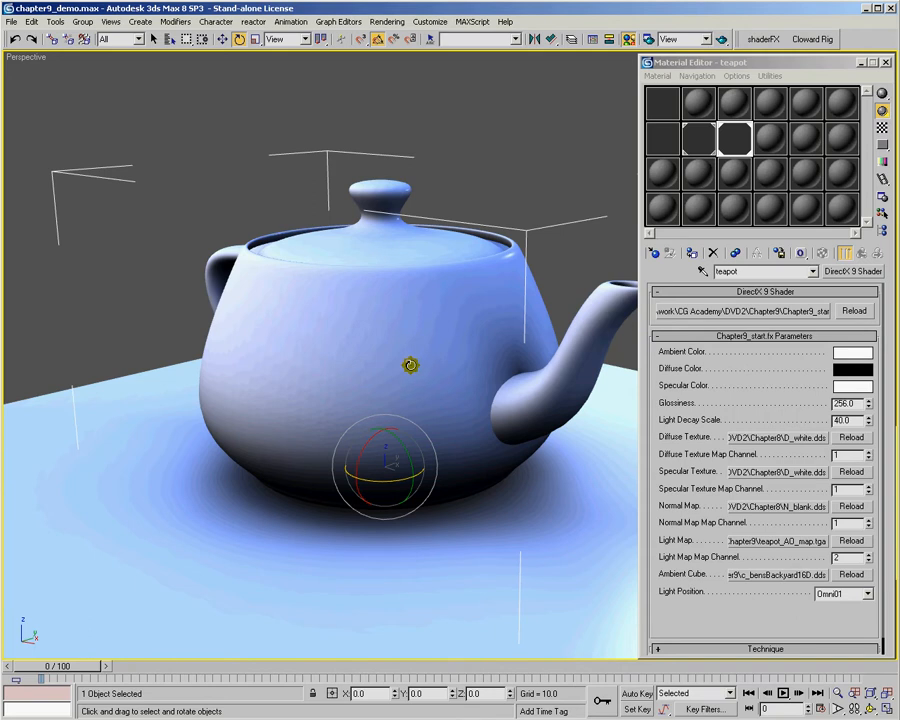
key("ctrl+r")
left_click_drag(500, 385, 343, 390)
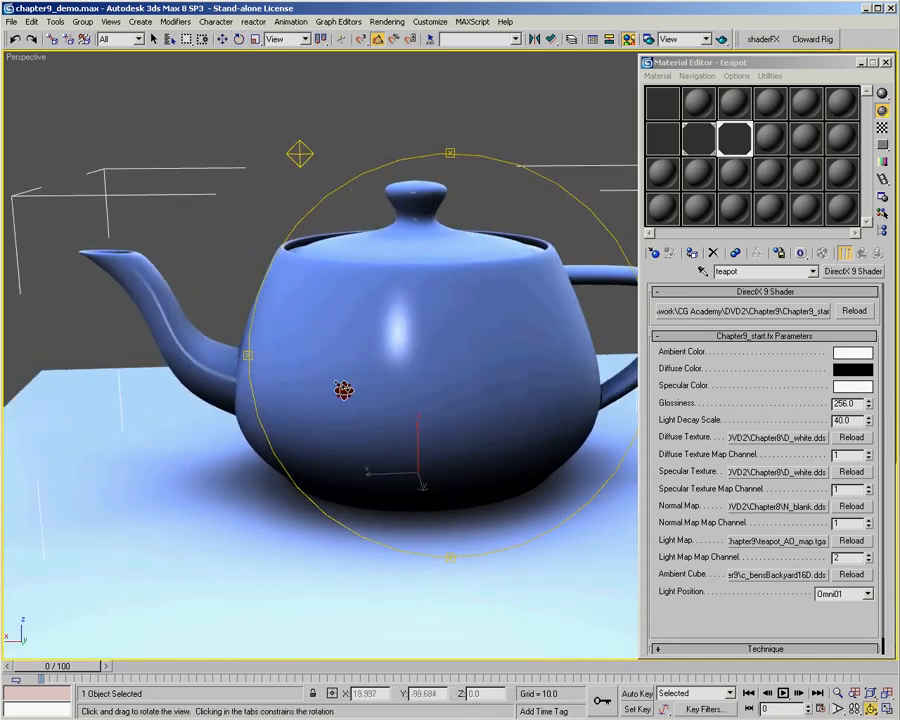
scroll(340, 380, "down", 5)
mouse_move(400, 345)
left_mouse_down()
mouse_move(563, 400)
mouse_move(420, 400)
mouse_move(537, 400)
mouse_move(600, 270)
left_mouse_up()
key("alt+z")
left_click_drag(430, 300, 430, 343)
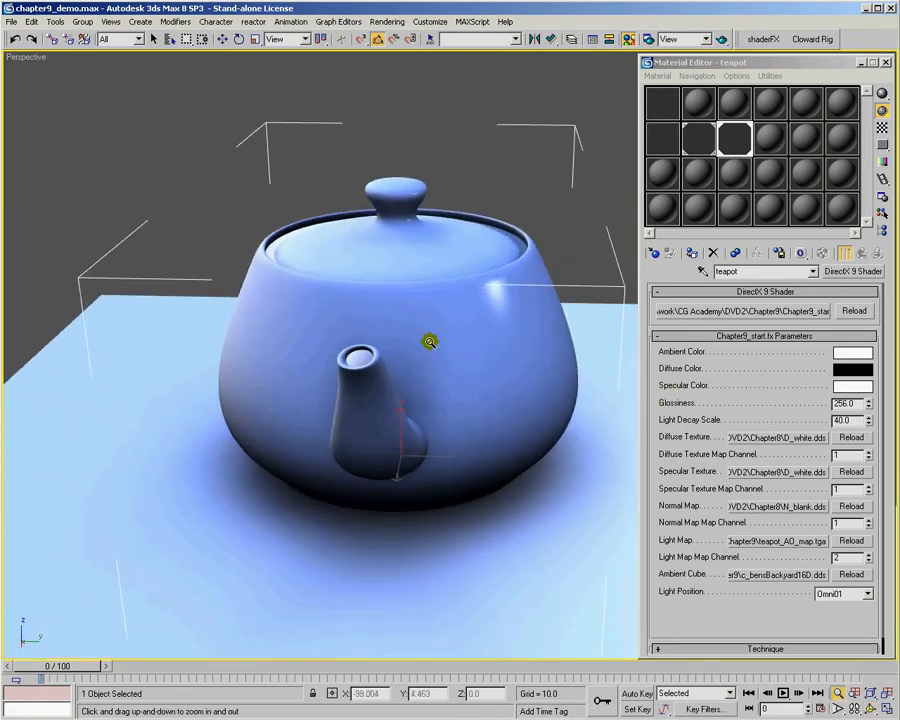
key("ctrl+r")
left_click_drag(390, 380, 540, 370)
key("q")
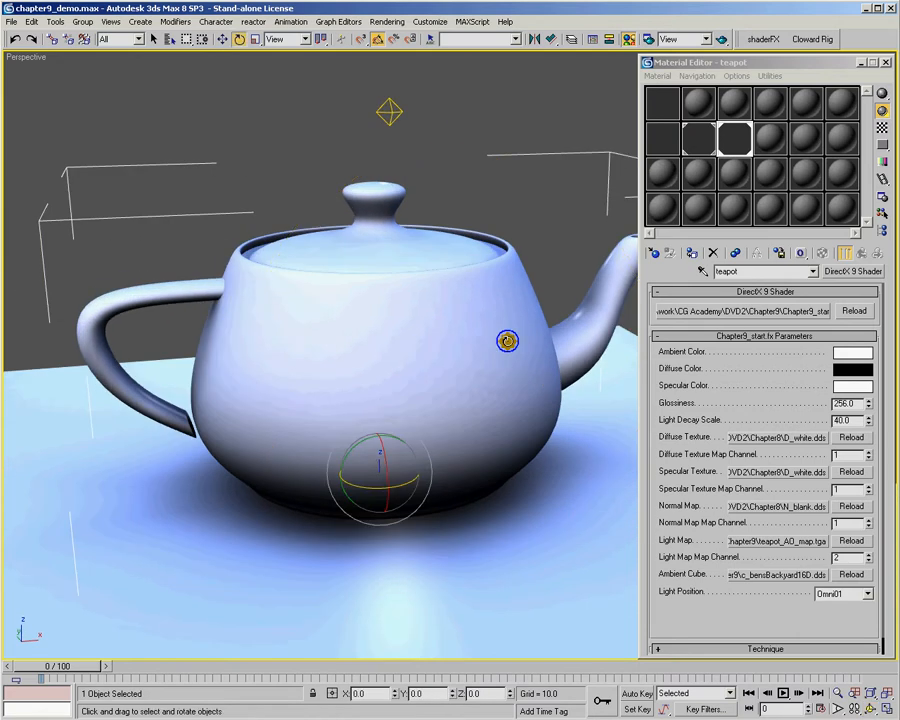
key("ctrl+r")
mouse_move(465, 380)
left_mouse_down()
mouse_move(465, 363)
mouse_move(264, 372)
left_mouse_up()
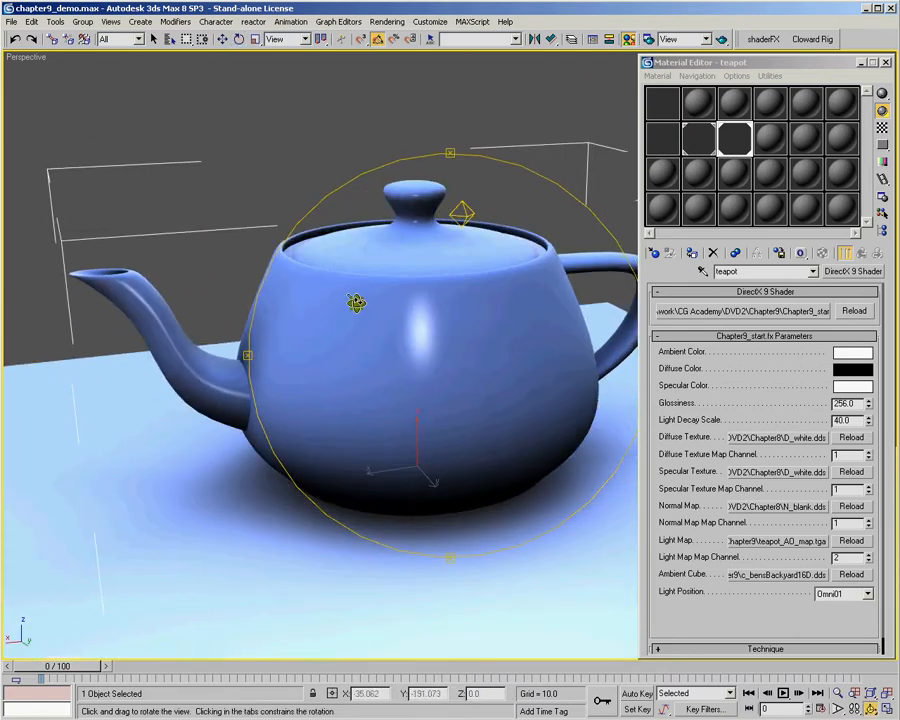
key("w")
key("ctrl+r")
mouse_move(300, 340)
left_mouse_down()
mouse_move(531, 431)
mouse_move(430, 415)
left_mouse_up()
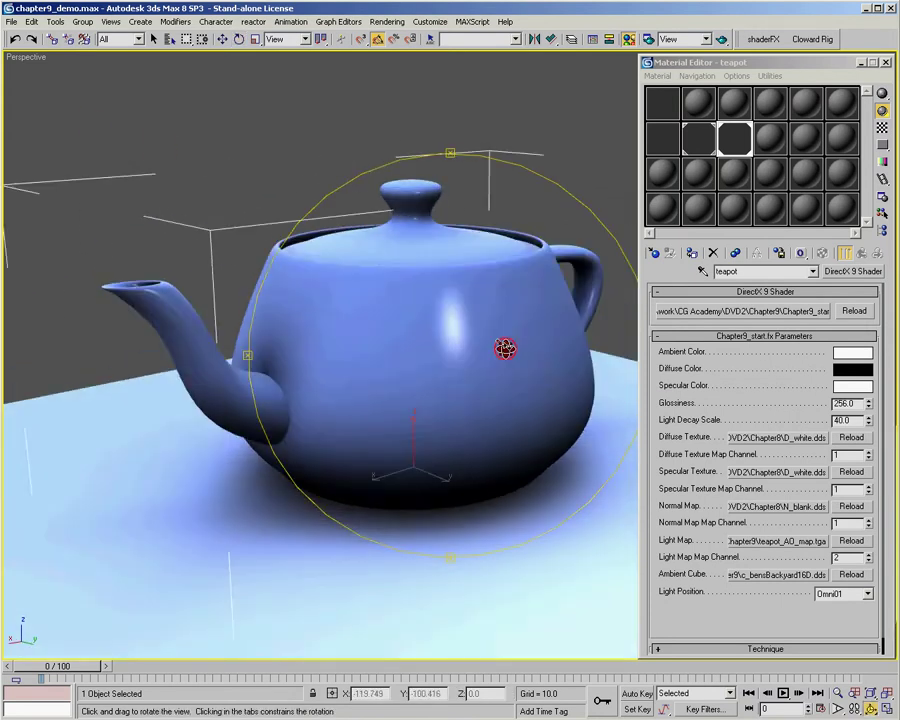
left_click_drag(393, 312, 646, 365)
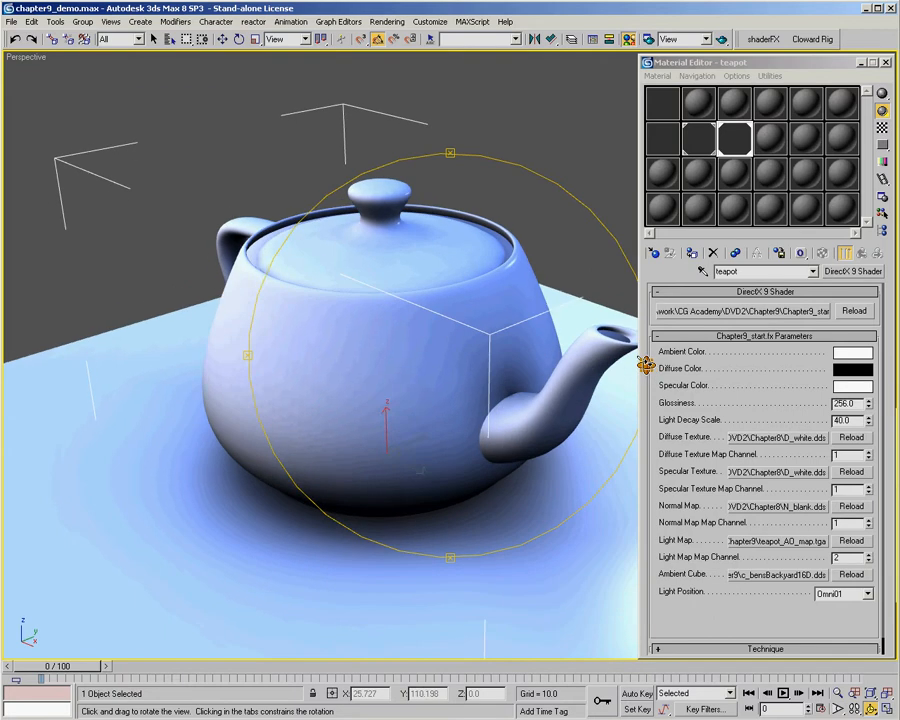
left_click(530, 200)
key("alt+z")
mouse_move(510, 205)
left_mouse_down()
mouse_move(458, 190)
mouse_move(385, 193)
left_mouse_up()
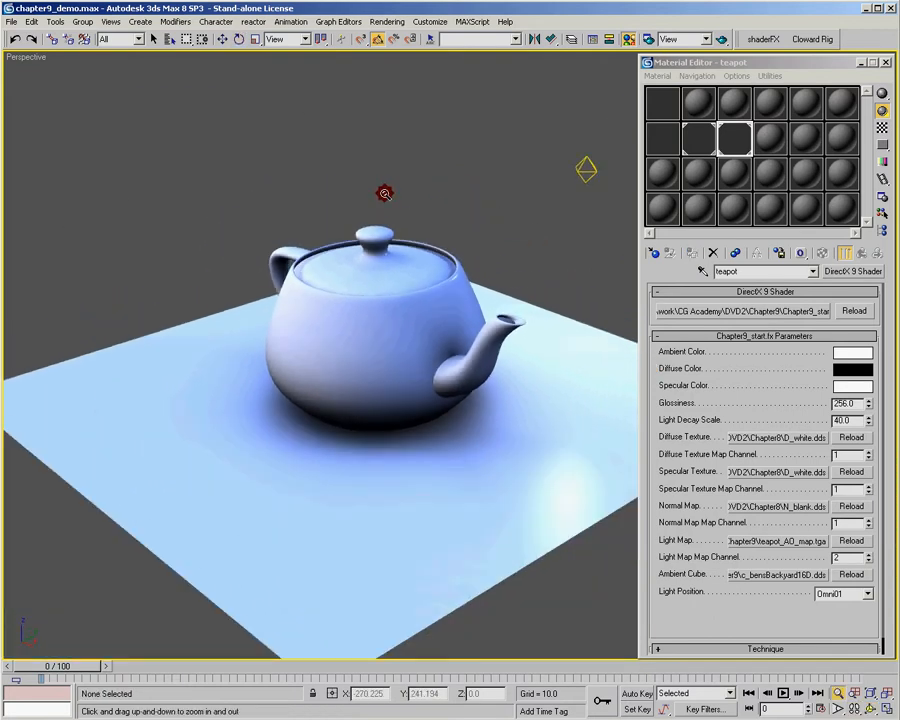